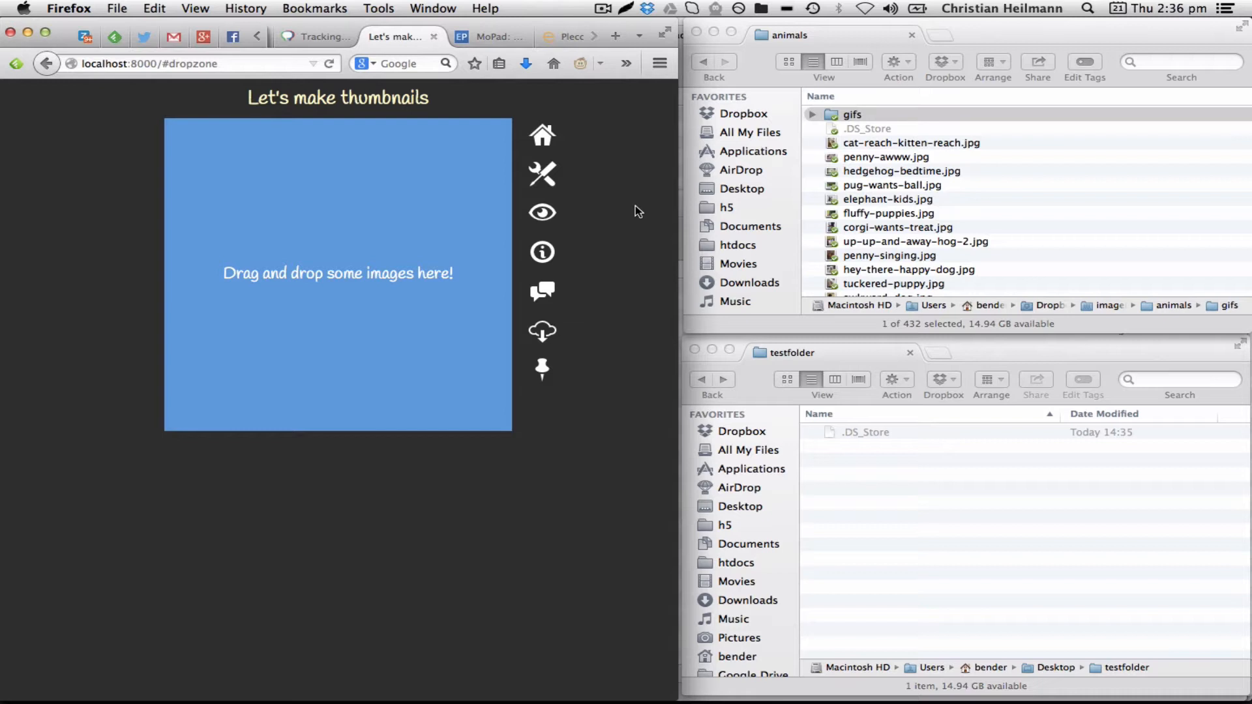
# Preview several images in the animals folder with Quick Look
pyautogui.click(907, 155)
pyautogui.click(881, 161)
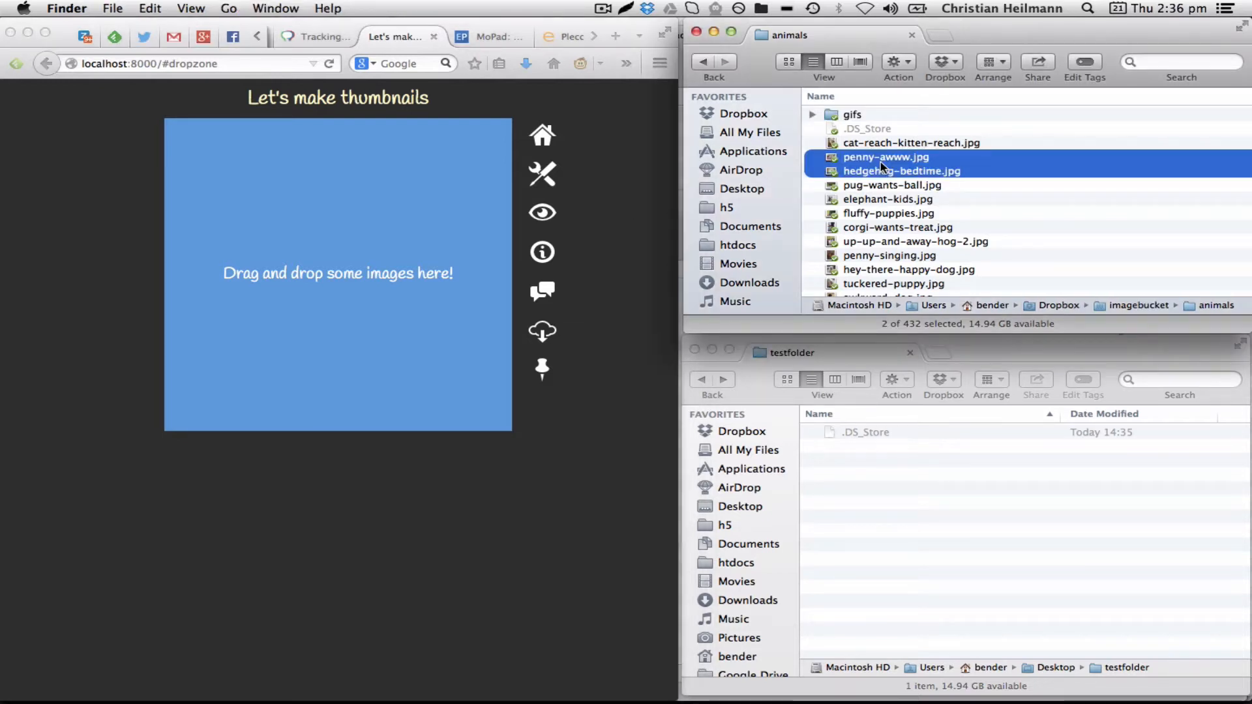
pyautogui.click(888, 188)
pyautogui.click(878, 161)
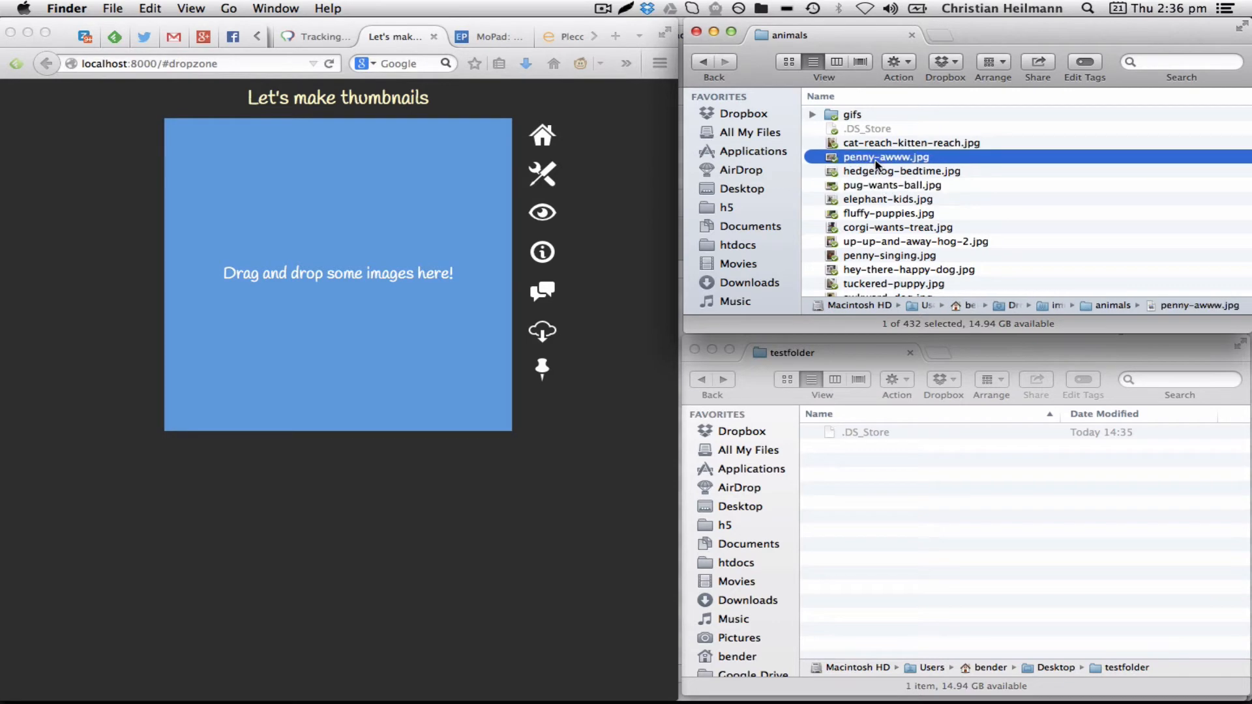
pyautogui.press('space')
pyautogui.press('Down')
pyautogui.press('Down')
pyautogui.press('Down')
pyautogui.press('Down')
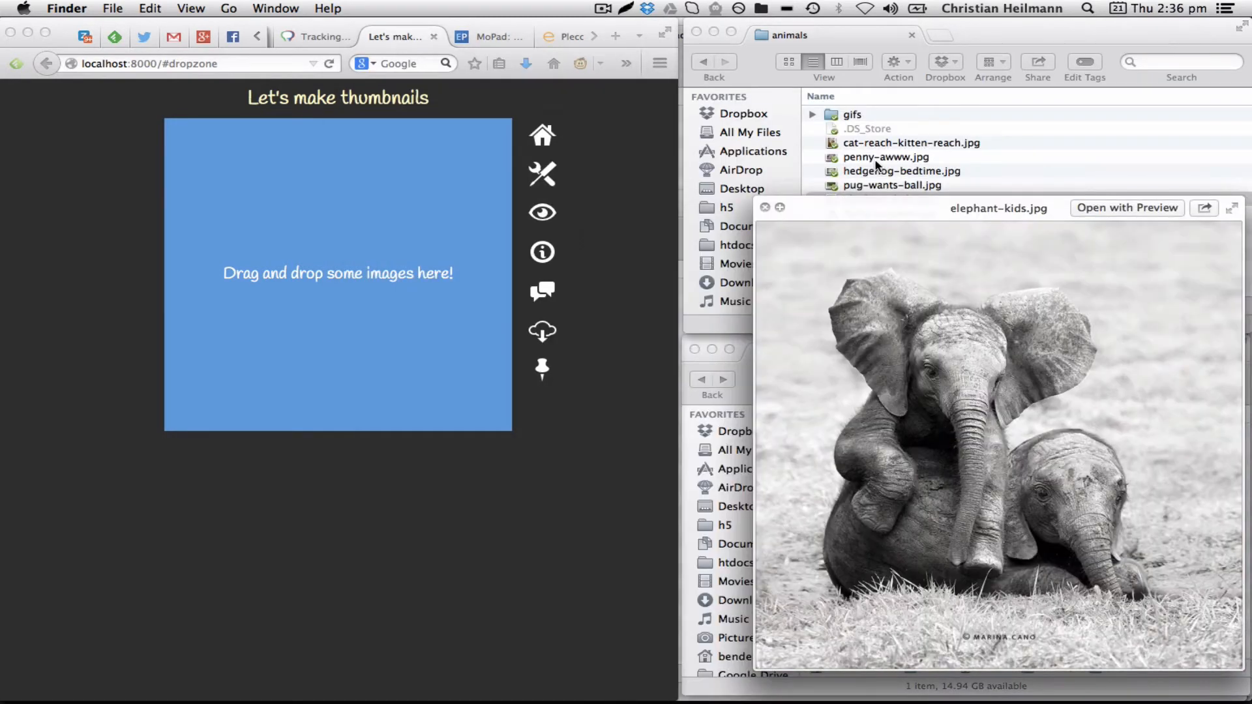
pyautogui.press('Up')
pyautogui.press('Up')
pyautogui.press('space')
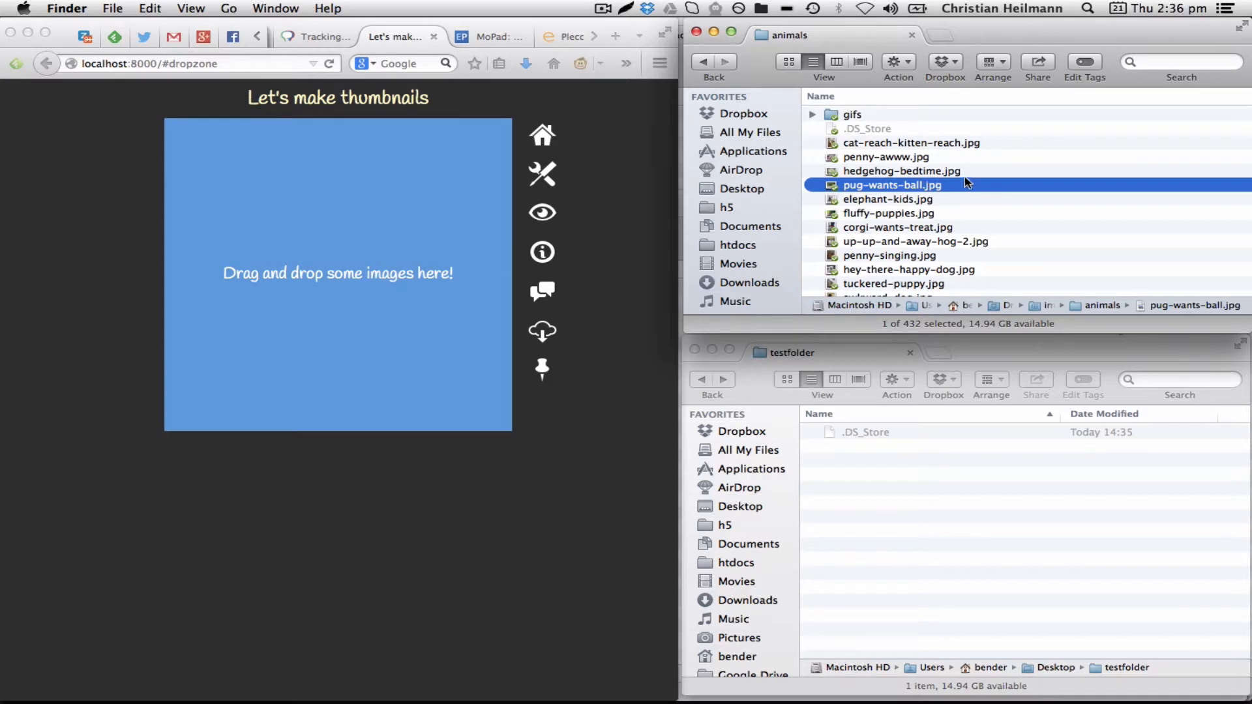
# Select the seven images from penny-awww.jpg to up-up-and-away-hog-2.jpg and drop them onto the thumbnail dropzone
pyautogui.click(977, 158)
pyautogui.moveTo(977, 158); pyautogui.dragTo(959, 240)
pyautogui.moveTo(852, 196); pyautogui.dragTo(398, 198)
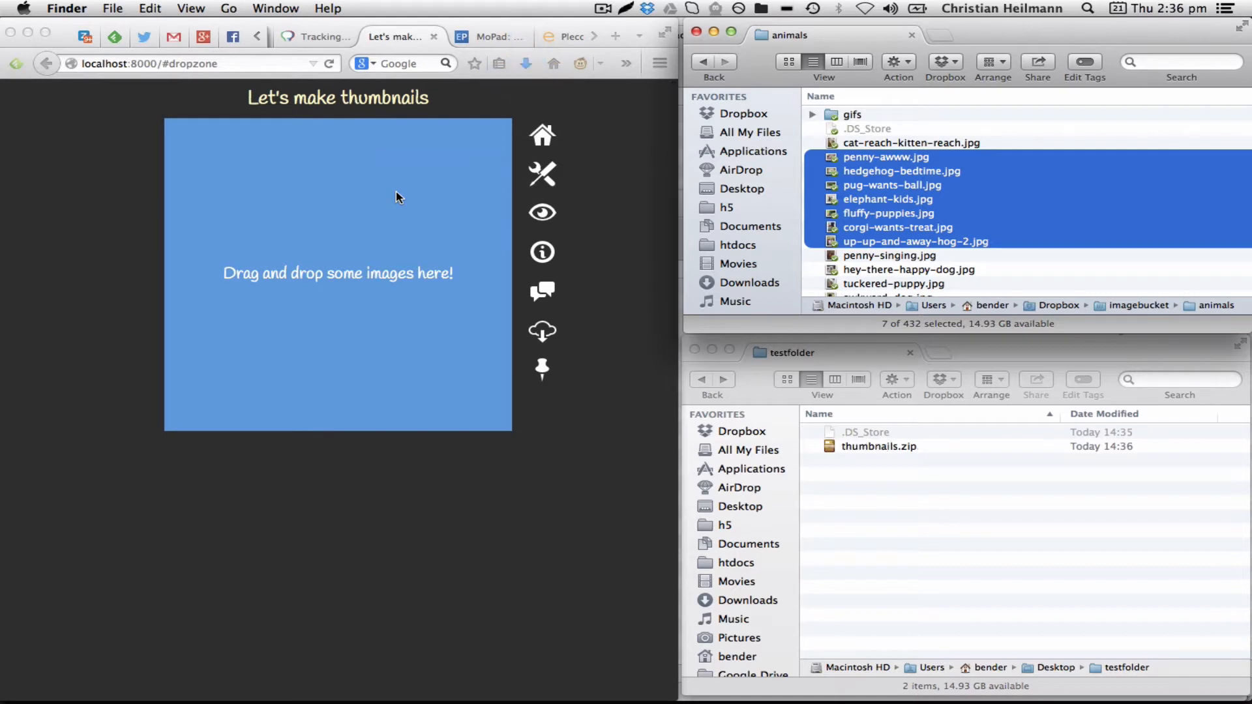
# Unzip thumbnails.zip in testfolder and expand the extracted thumbnails folder
pyautogui.doubleClick(854, 450)
pyautogui.click(810, 433)
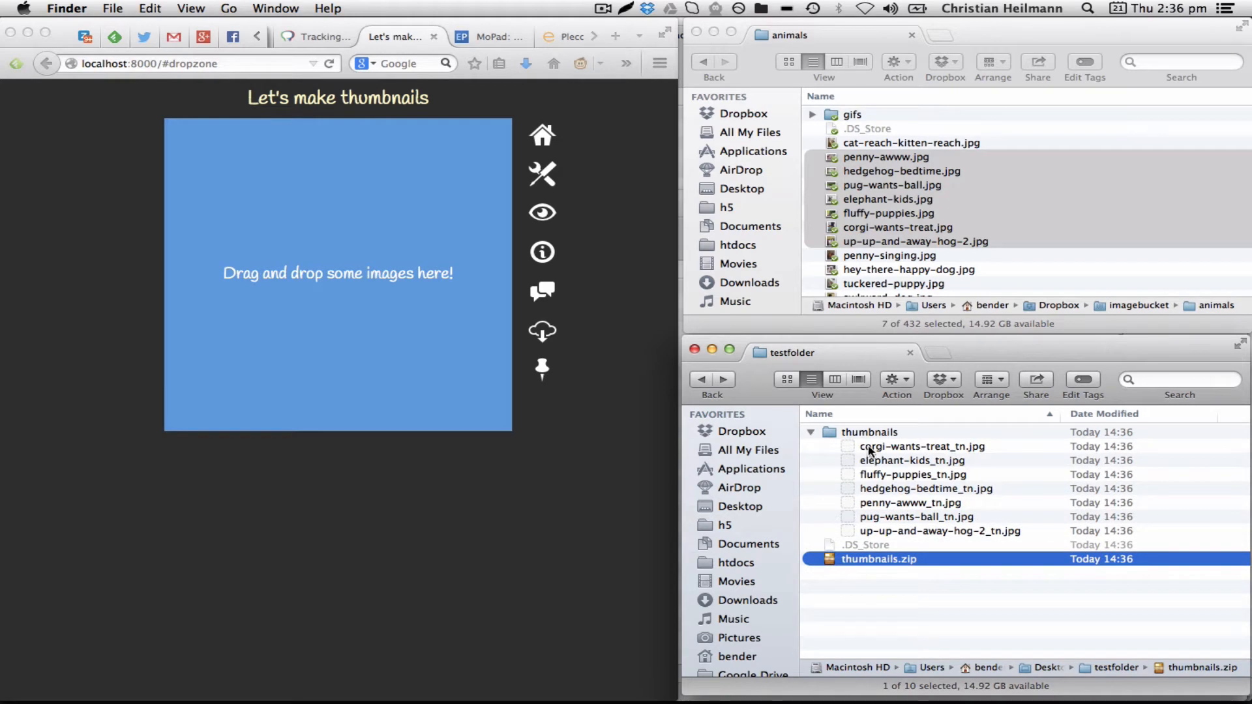
# Preview the generated thumbnail images with Quick Look
pyautogui.click(867, 449)
pyautogui.press('space')
pyautogui.press('Down')
pyautogui.press('Down')
pyautogui.press('Down')
pyautogui.press('Down')
pyautogui.press('Down')
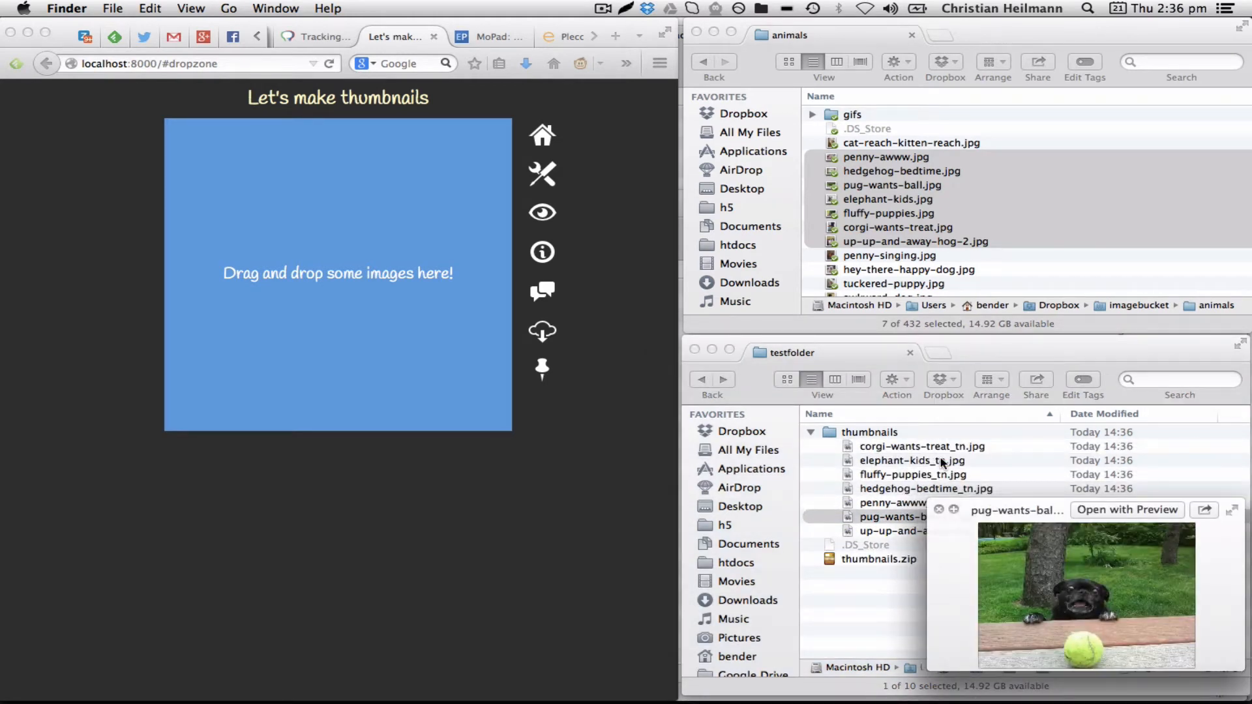
pyautogui.press('Up')
pyautogui.press('Up')
pyautogui.press('Up')
pyautogui.press('Up')
pyautogui.press('Up')
pyautogui.press('Up')
pyautogui.press('Down')
pyautogui.press('Down')
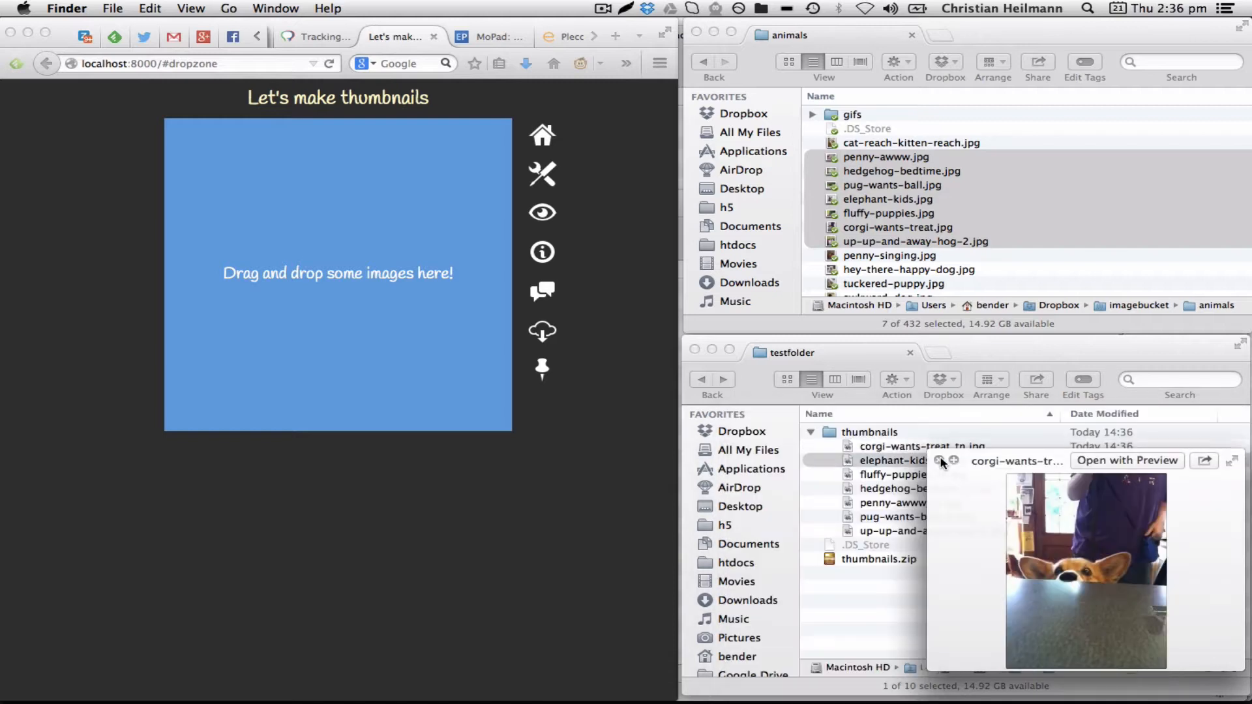
pyautogui.press('Down')
pyautogui.press('Down')
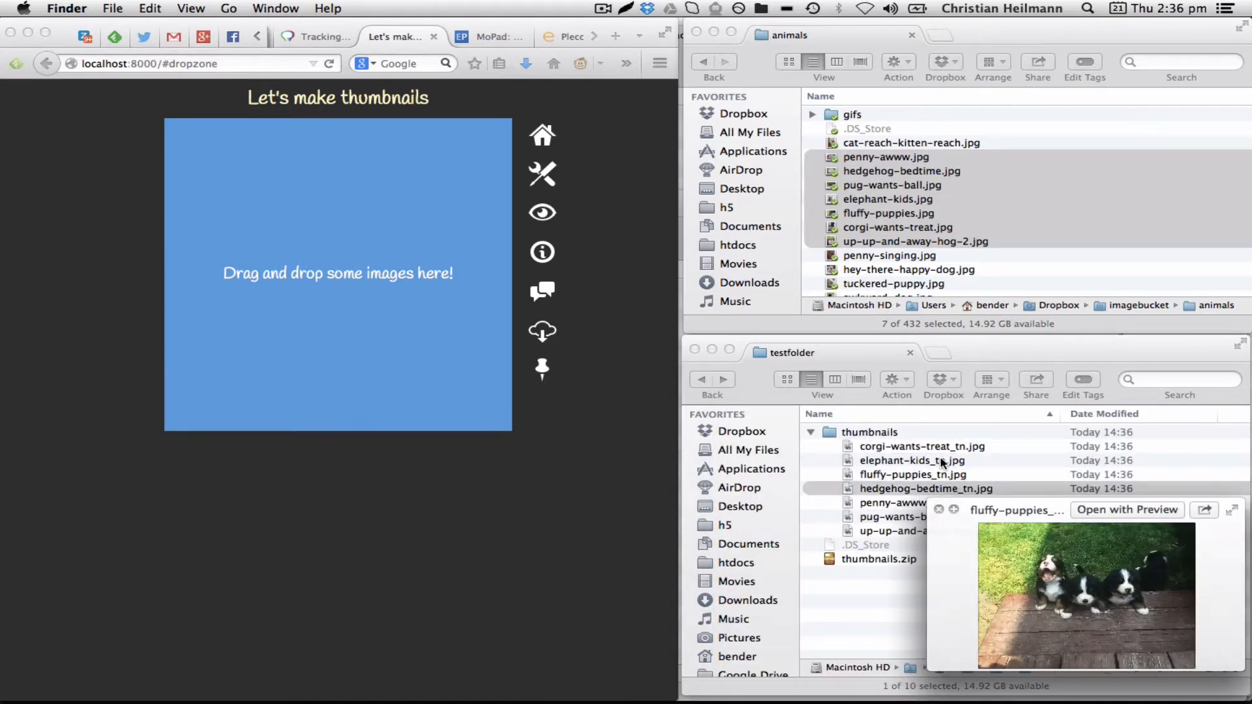
# Close the preview and delete the extracted thumbnails folder and thumbnails.zip from testfolder
pyautogui.click(851, 438)
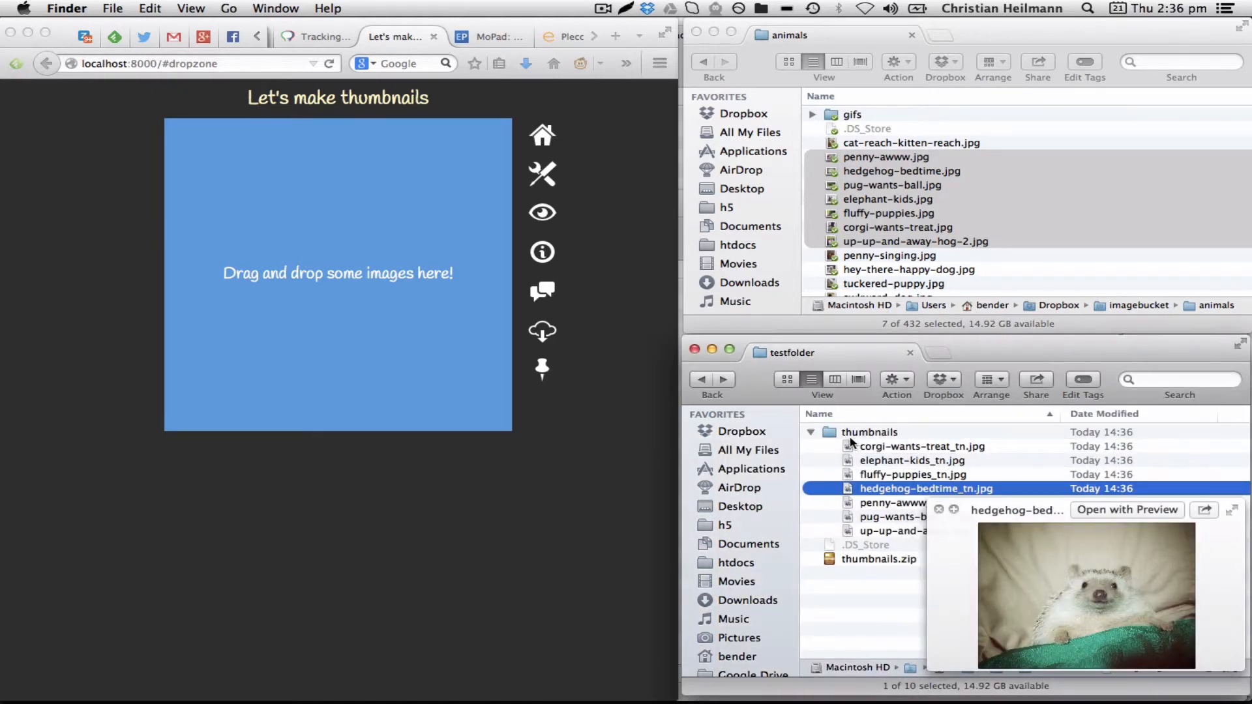
pyautogui.click(841, 434)
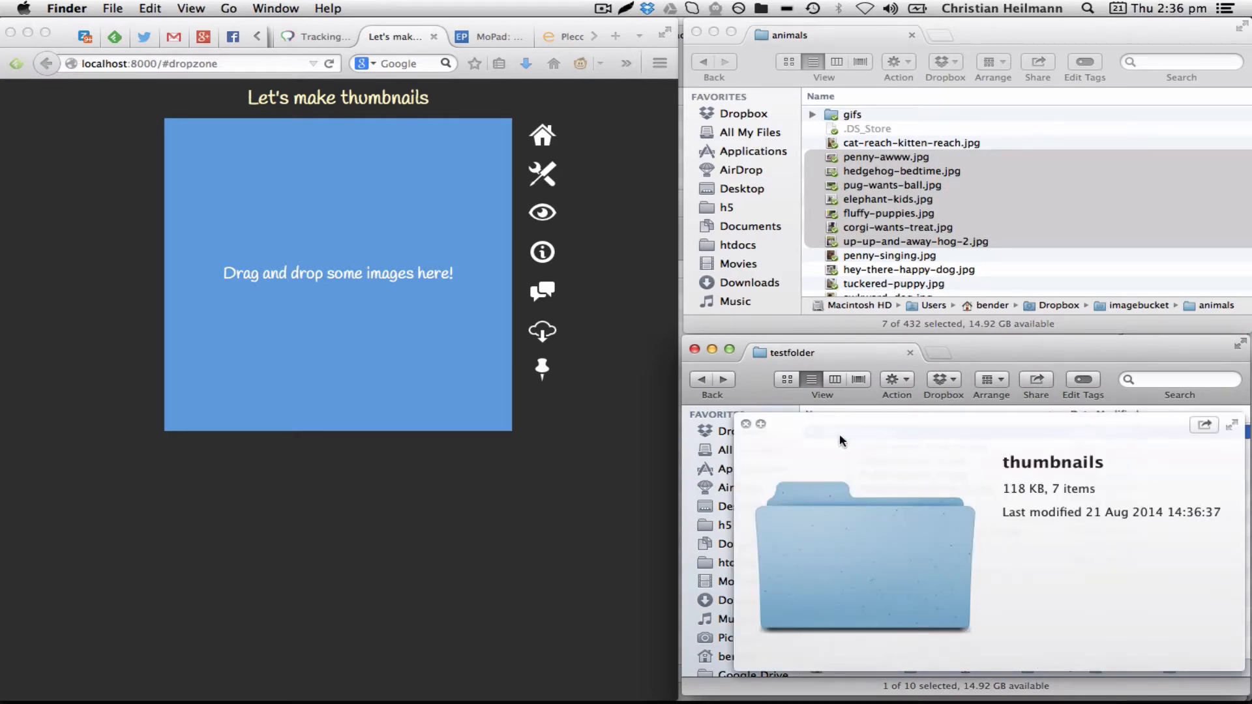
pyautogui.click(840, 433)
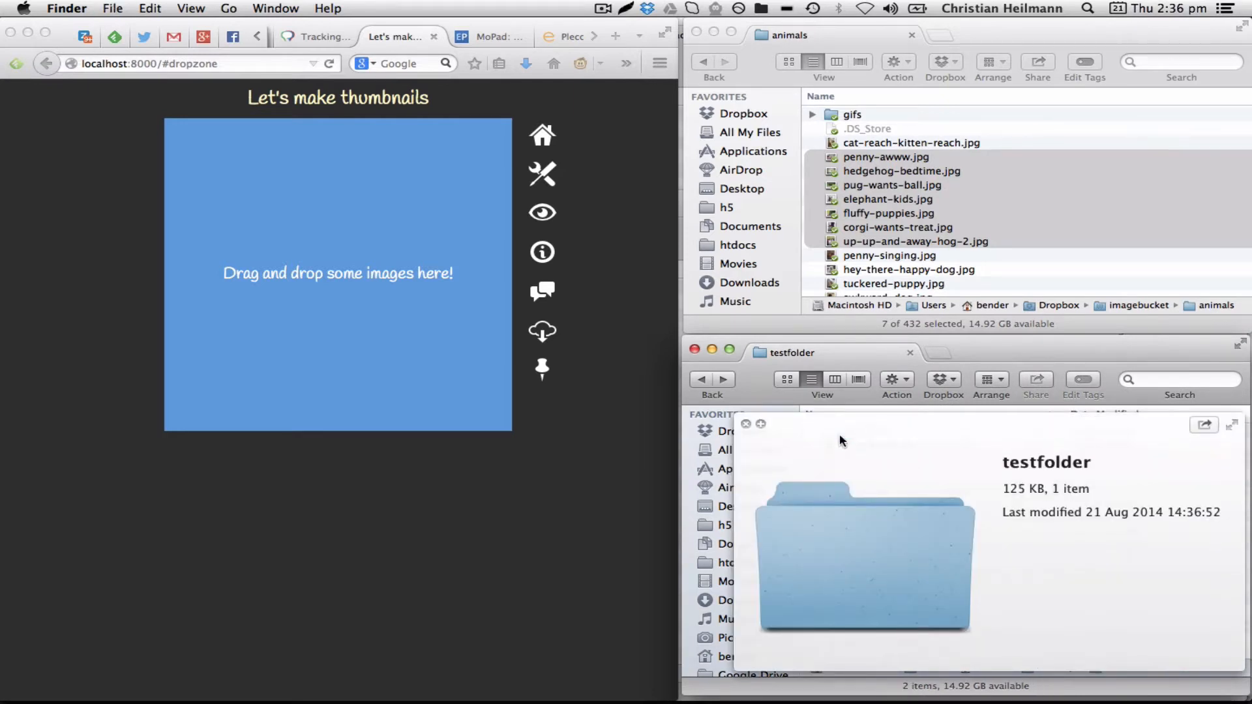
pyautogui.click(747, 425)
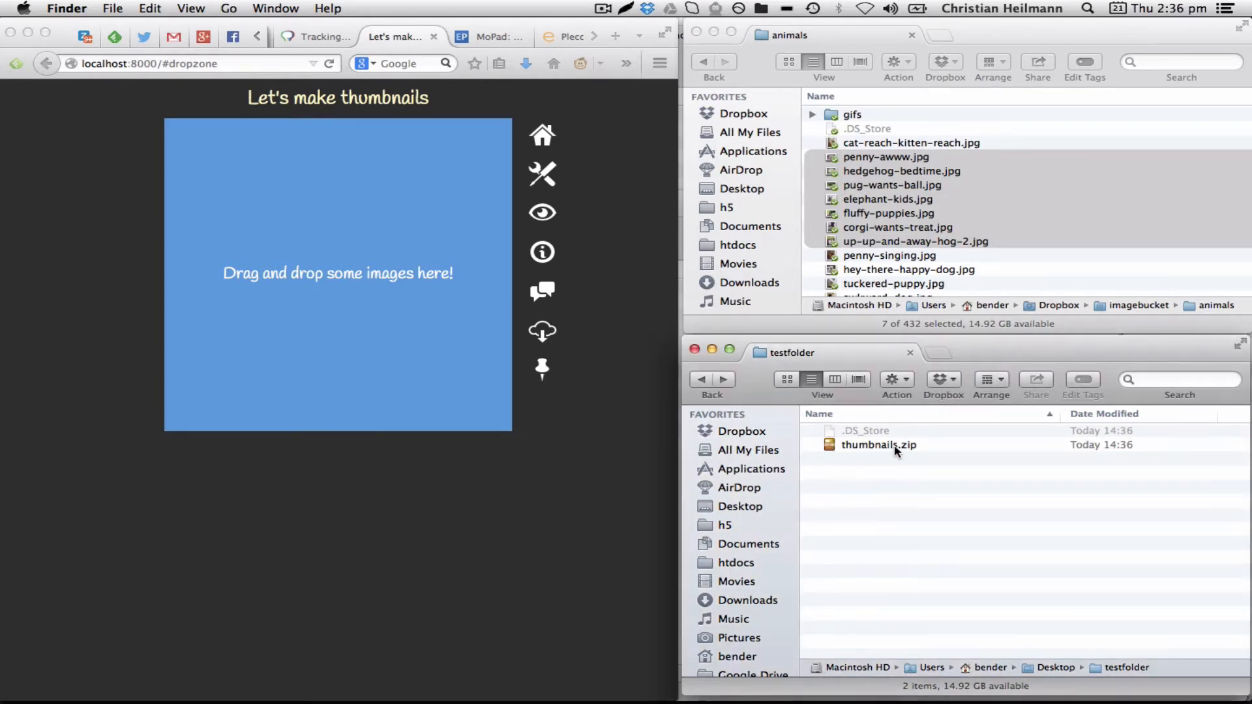
pyautogui.click(895, 449)
pyautogui.press('super+BackSpace')
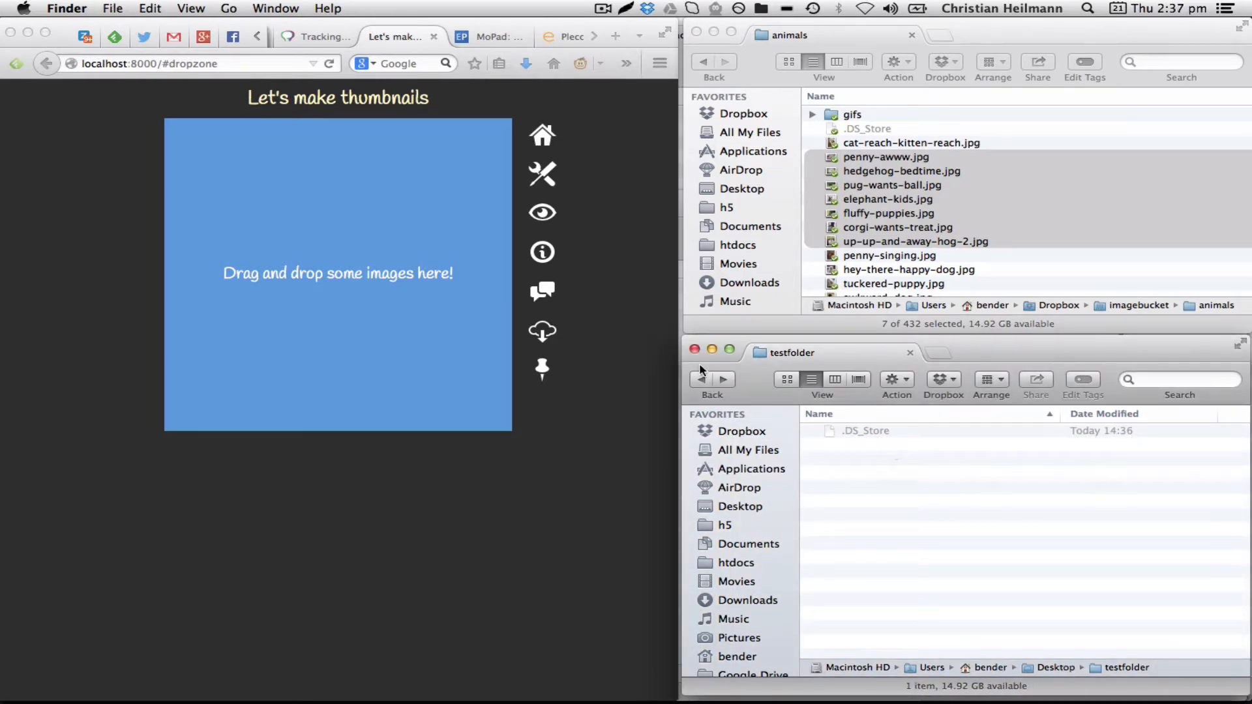
# Open the thumbnail options and enable the background fill checkbox
pyautogui.click(542, 217)
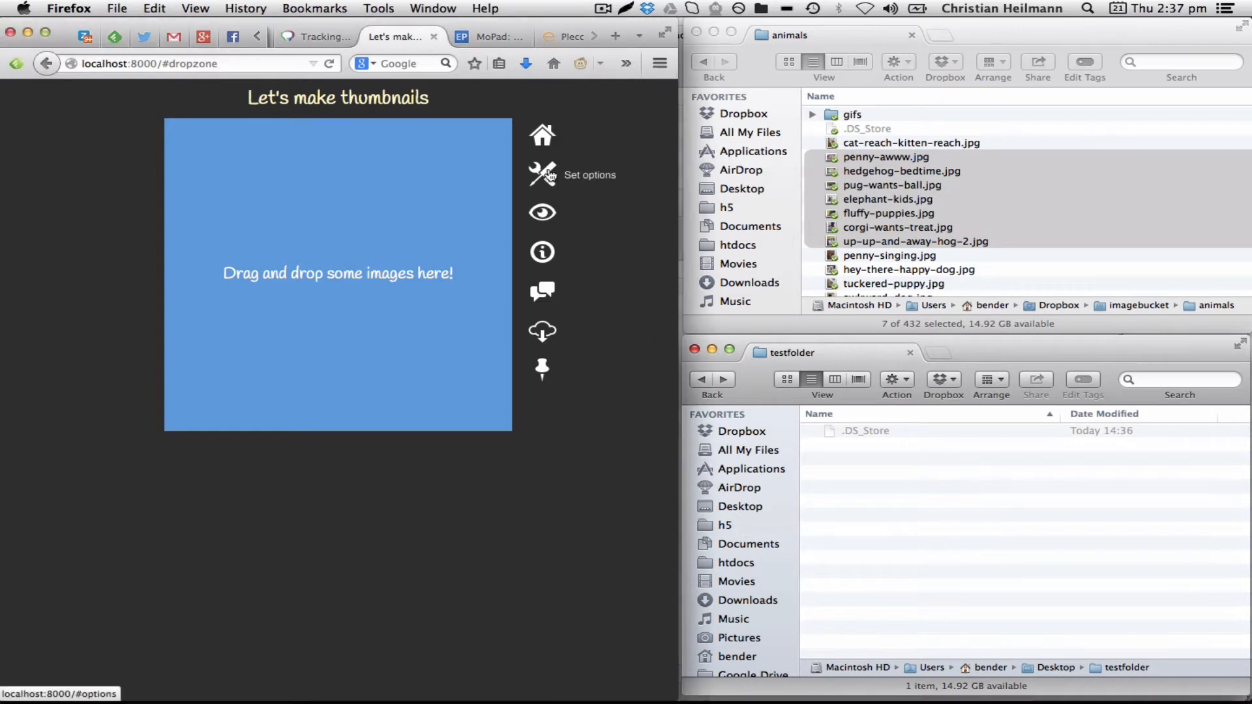
pyautogui.click(549, 175)
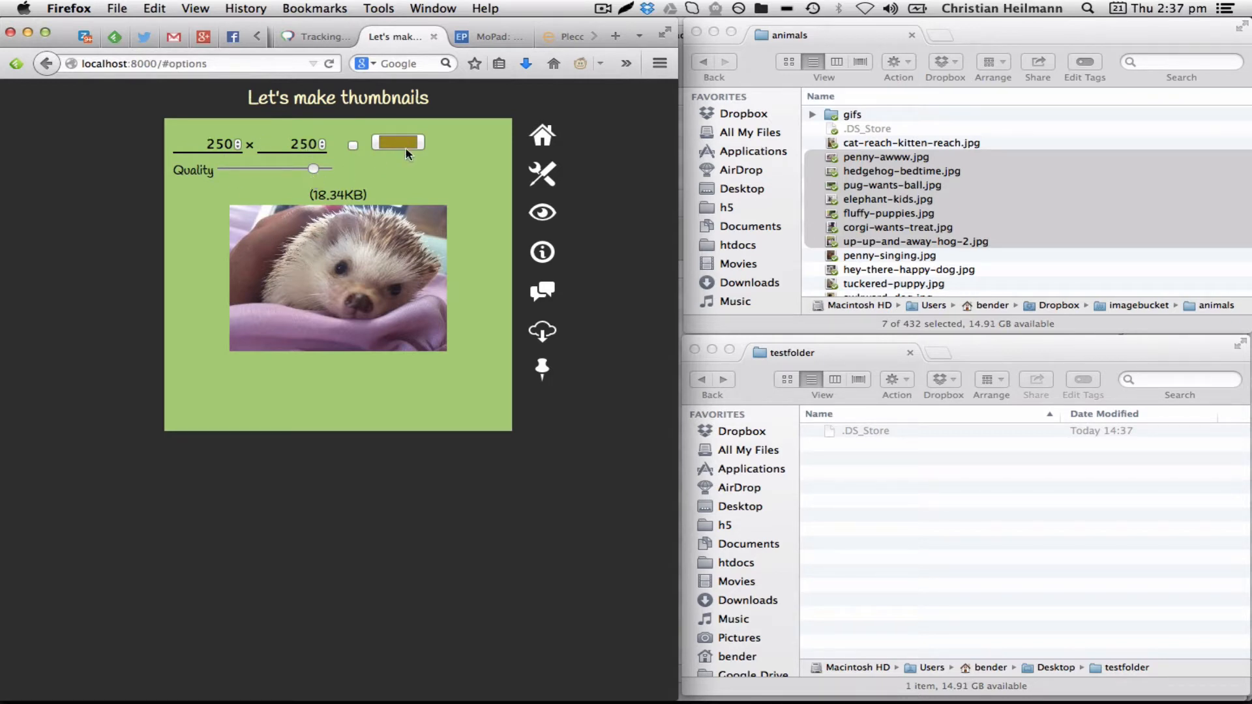
pyautogui.click(352, 148)
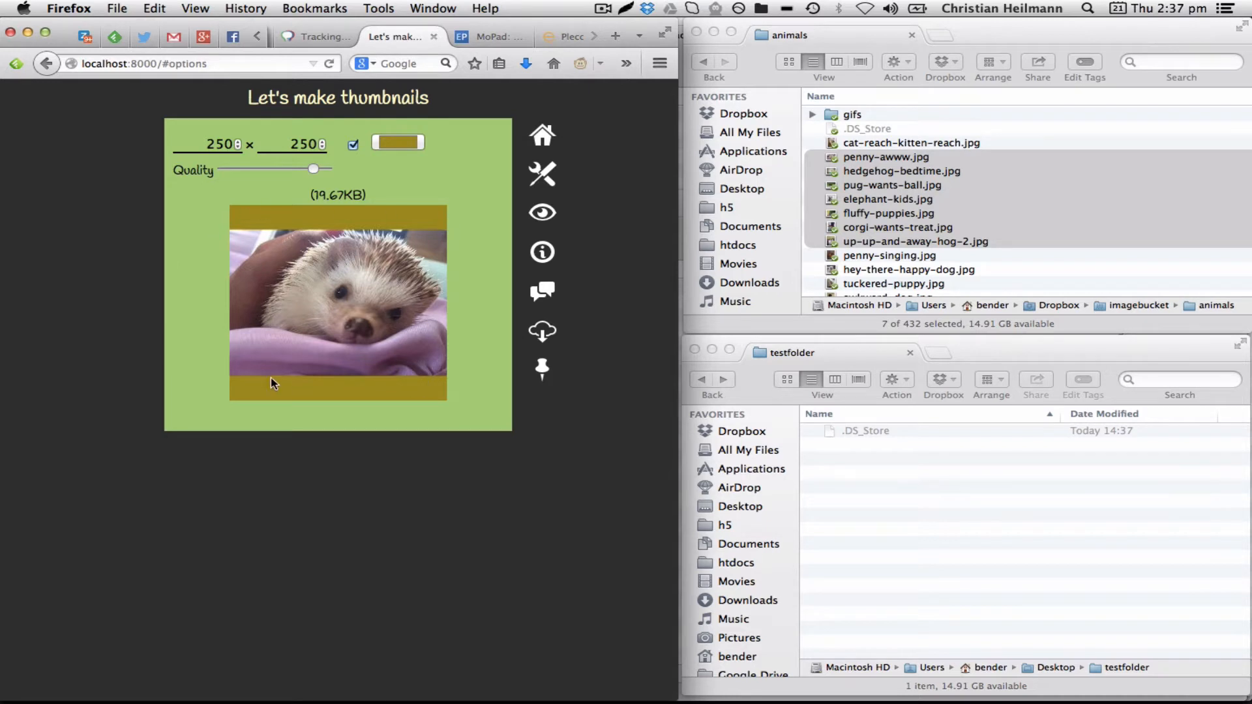
# Change the background fill colour to dark green and lower the quality slider slightly
pyautogui.click(407, 145)
pyautogui.moveTo(393, 384); pyautogui.dragTo(365, 396)
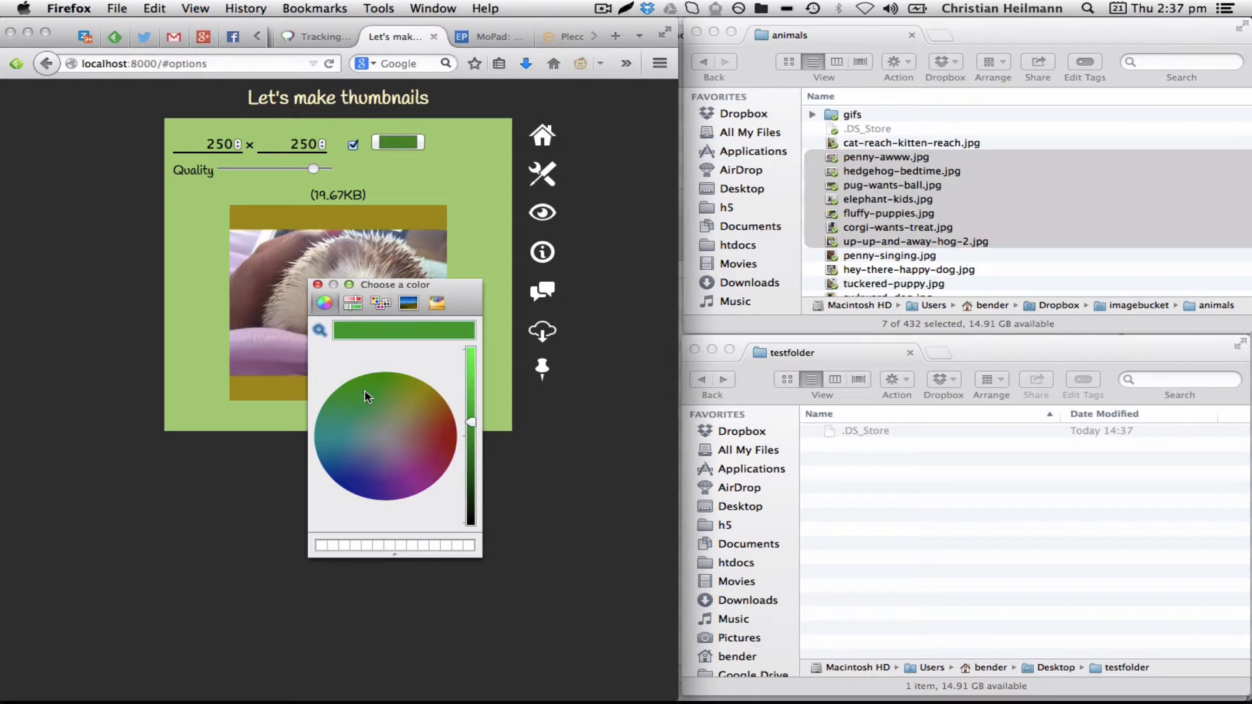
pyautogui.click(319, 285)
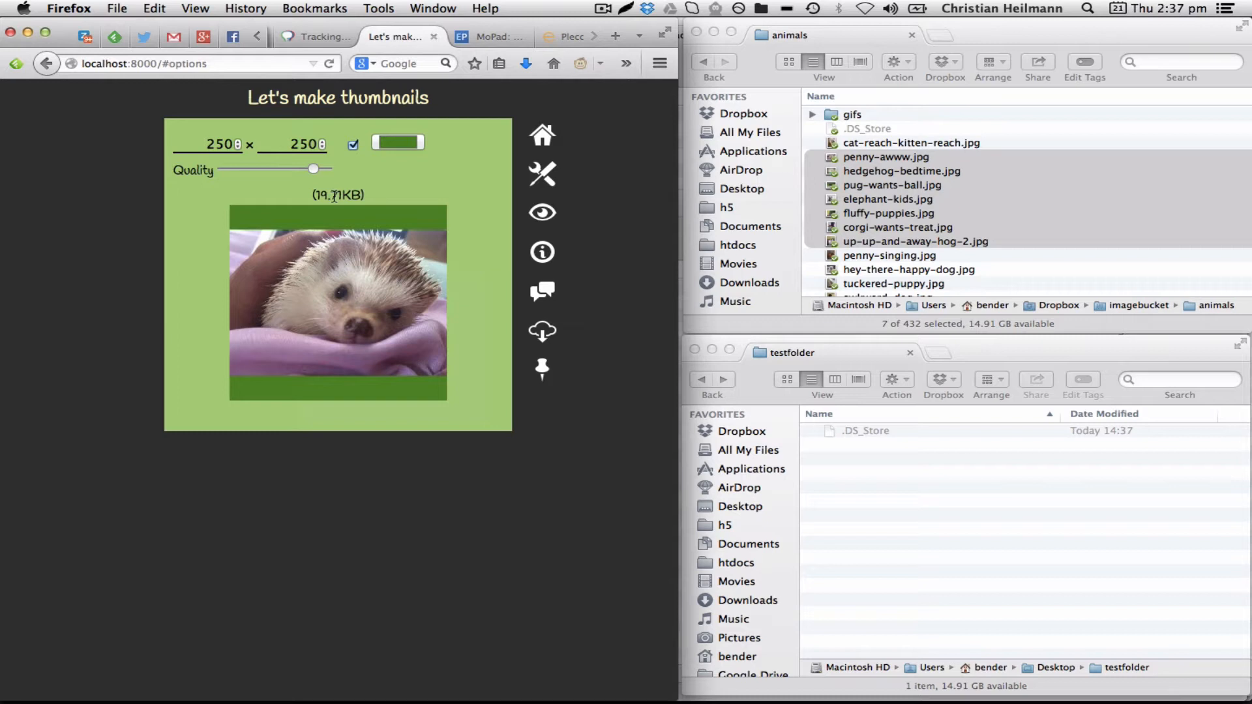
pyautogui.moveTo(314, 169)
pyautogui.mouseDown()
pyautogui.moveTo(224, 171)
pyautogui.moveTo(308, 173)
pyautogui.mouseUp()
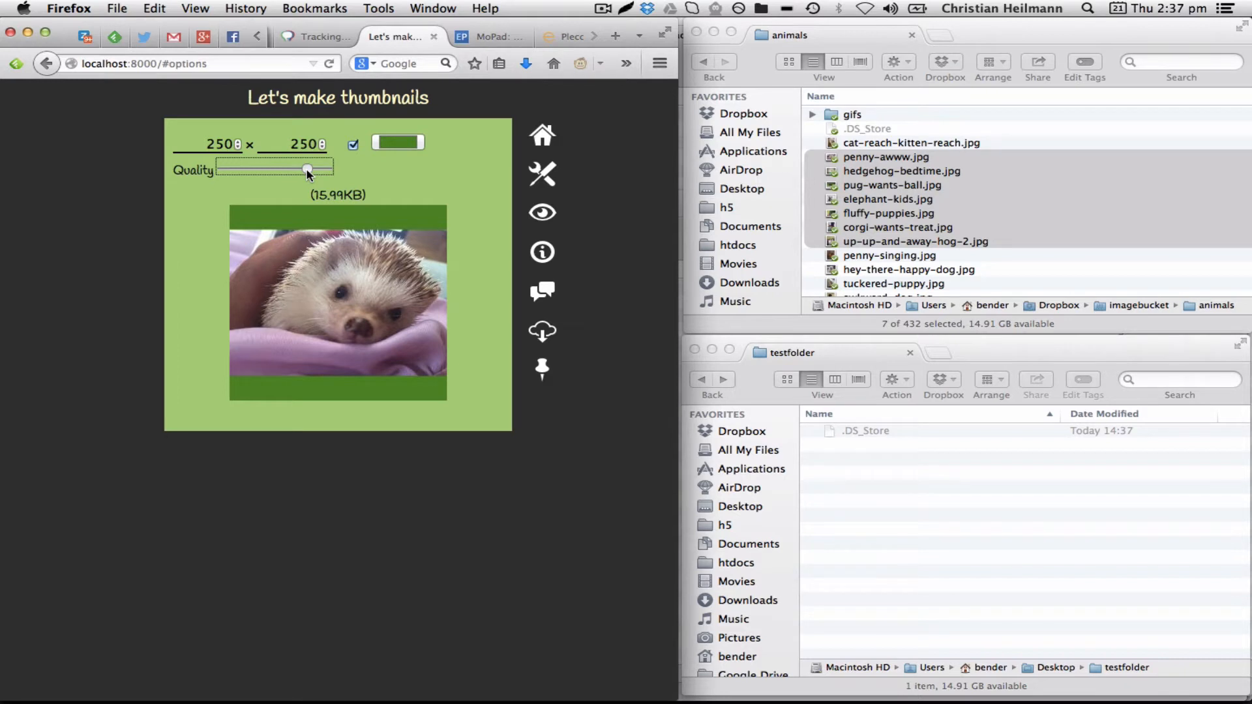
# Set the thumbnail size to 400 × 400
pyautogui.doubleClick(297, 143)
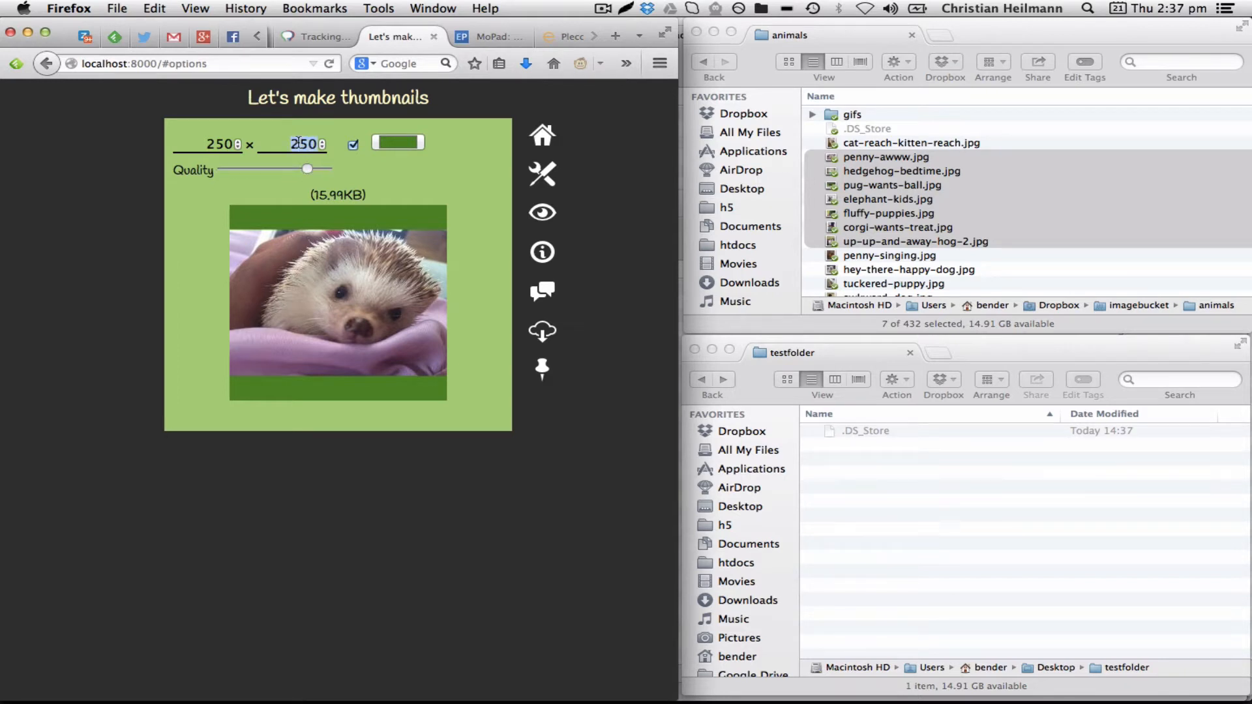
pyautogui.write('400')
pyautogui.hotkey('shift', 'Tab')
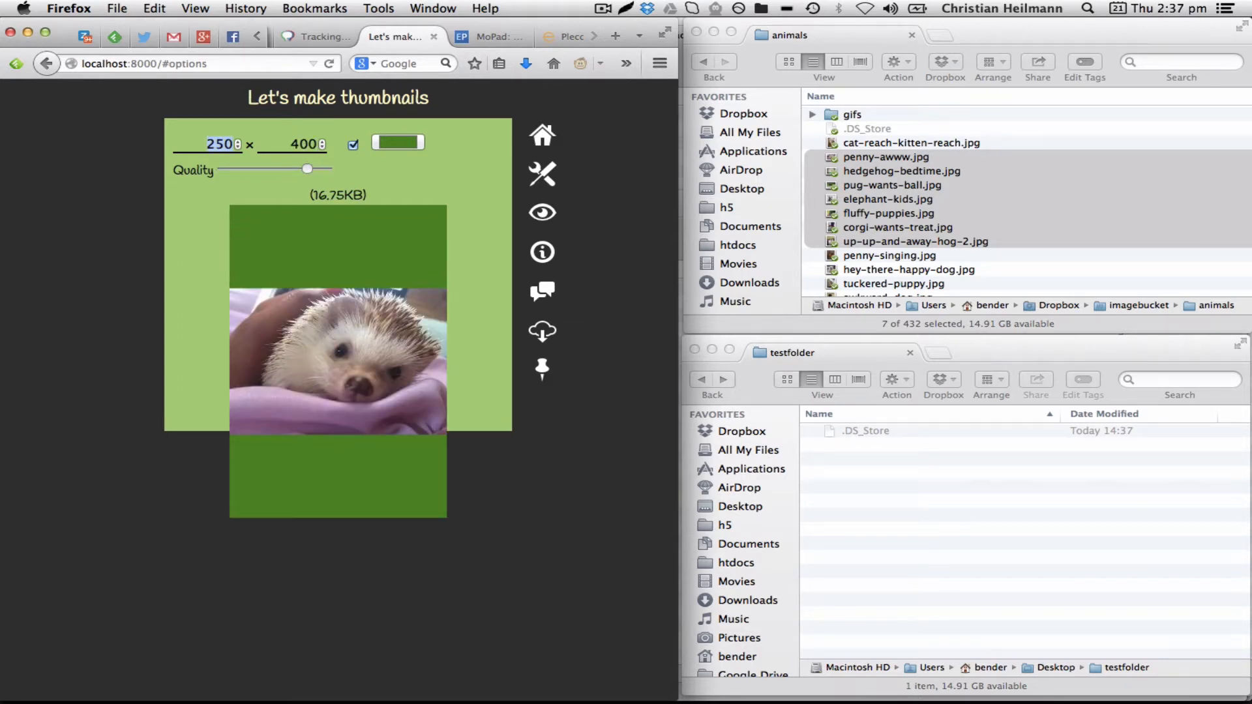
pyautogui.write('400')
pyautogui.press('Tab')
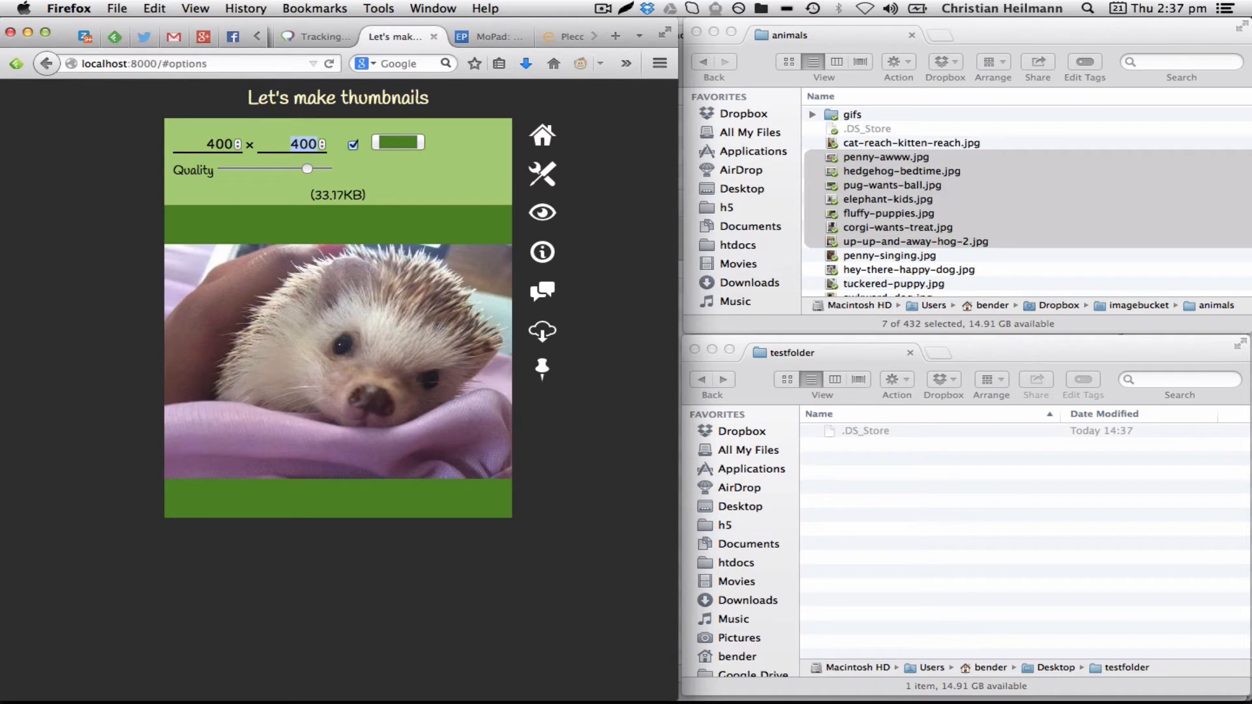
# Set the thumbnail size to 100 × 100
pyautogui.write('100')
pyautogui.hotkey('shift', 'Tab')
pyautogui.write('100')
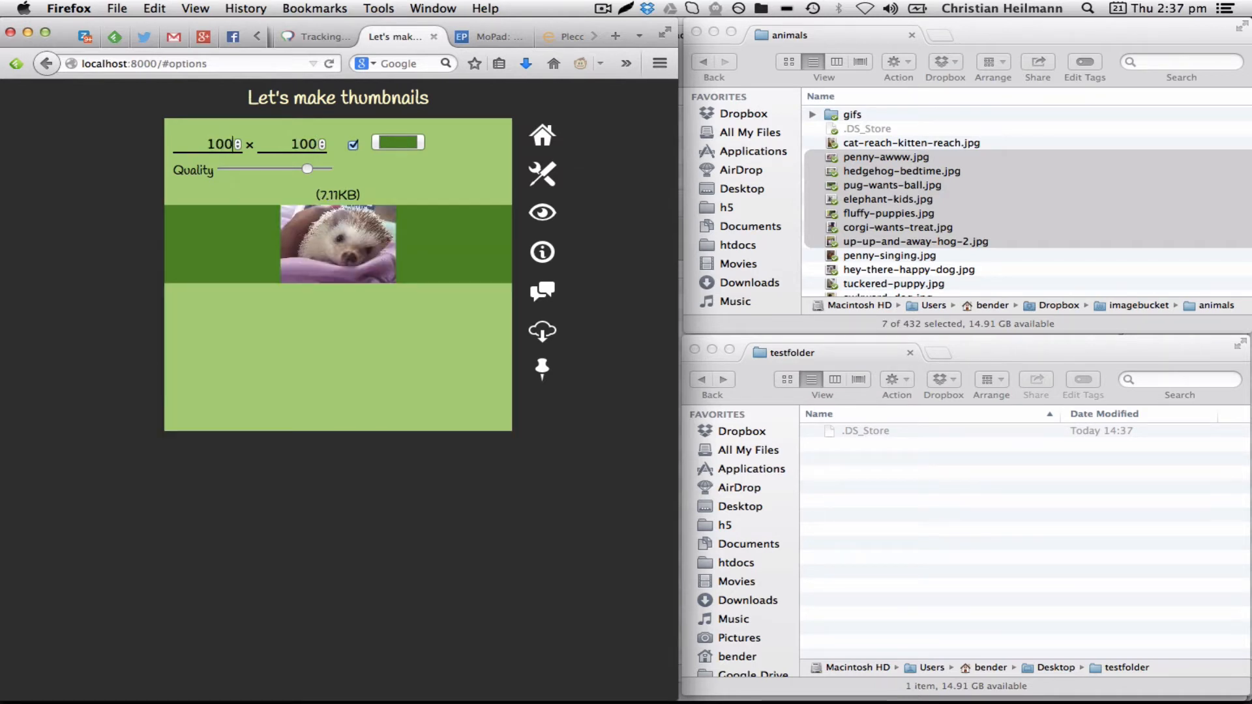
pyautogui.press('Tab')
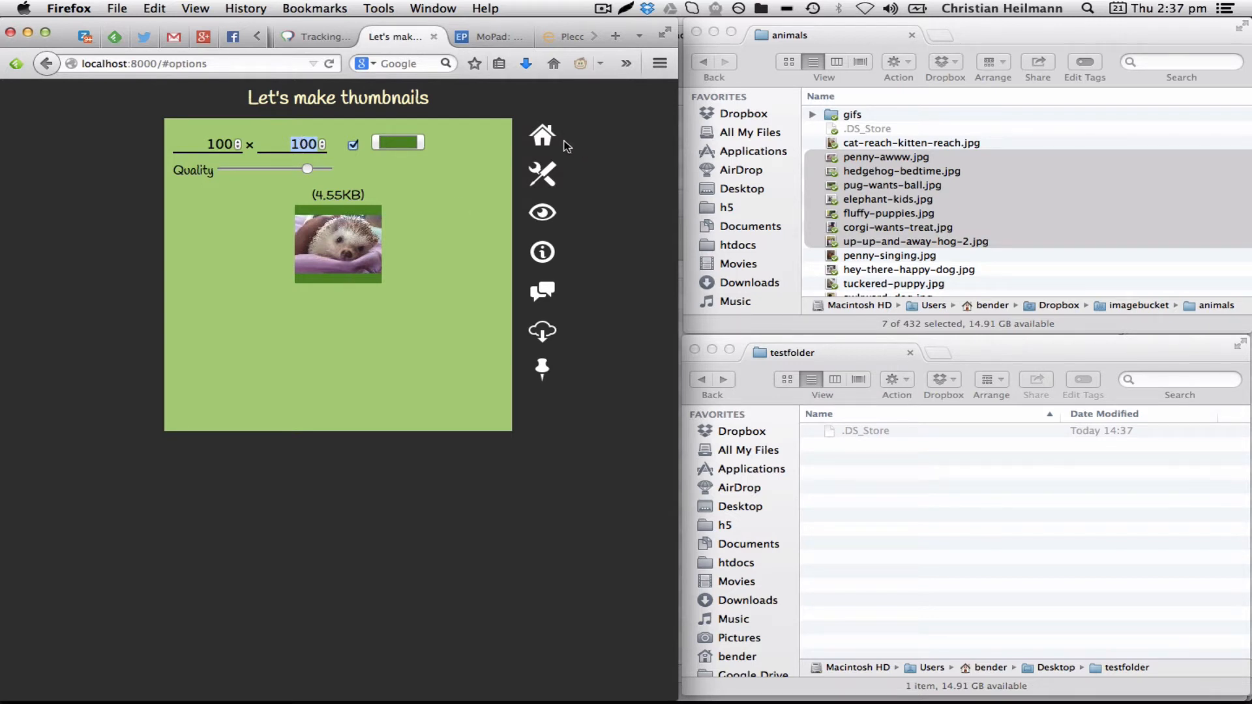
# Return to the dropzone and drop the seven selected animal images onto it
pyautogui.click(539, 142)
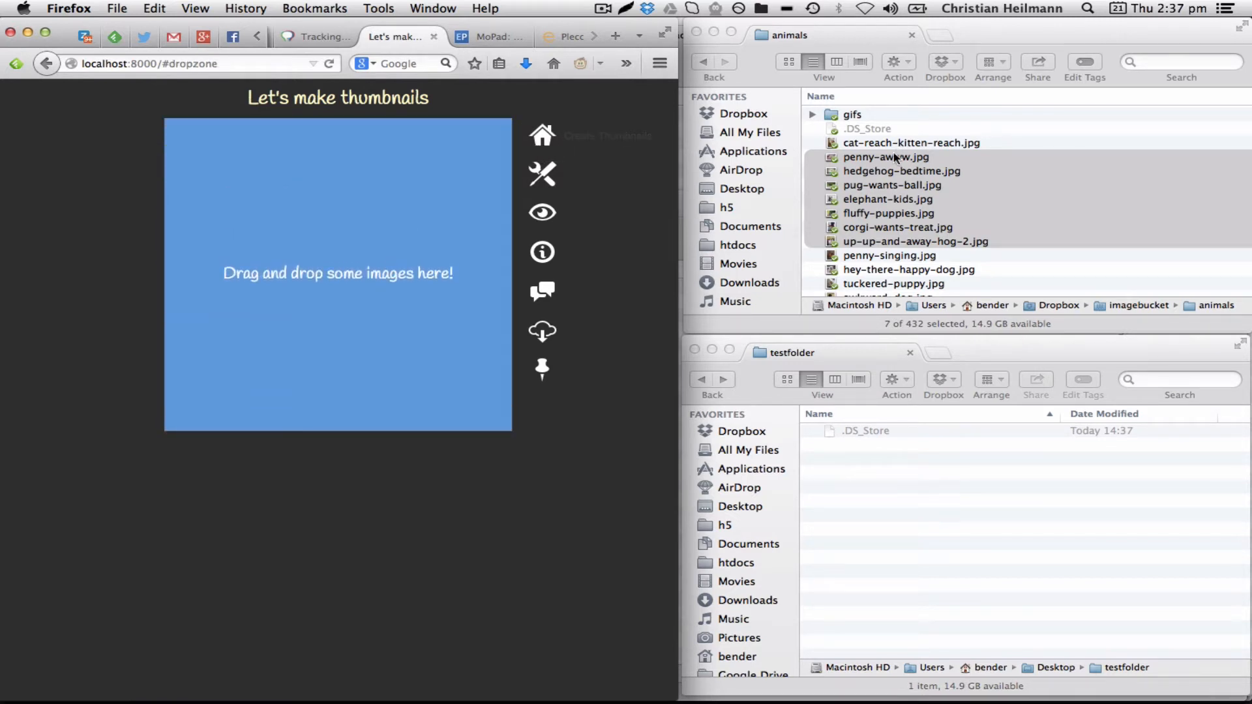
pyautogui.moveTo(881, 175); pyautogui.dragTo(294, 255)
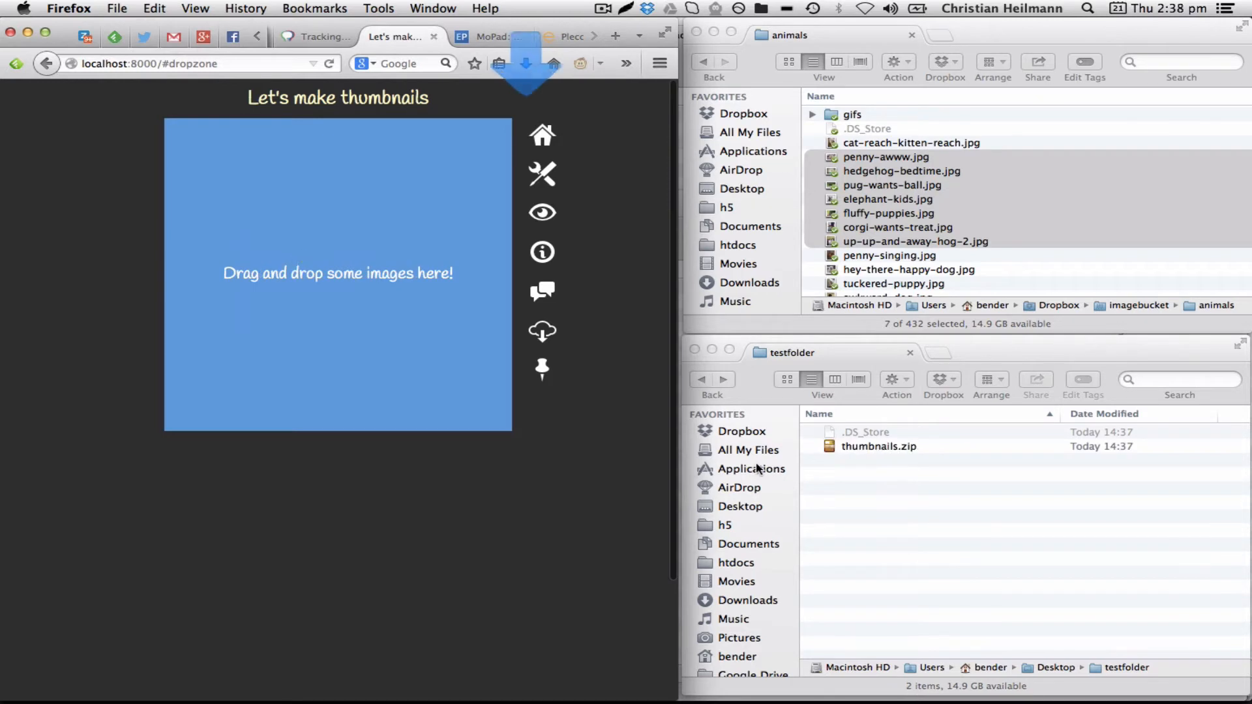
# Unzip the new thumbnails.zip, expand the thumbnails folder and select the first thumbnail
pyautogui.click(832, 448)
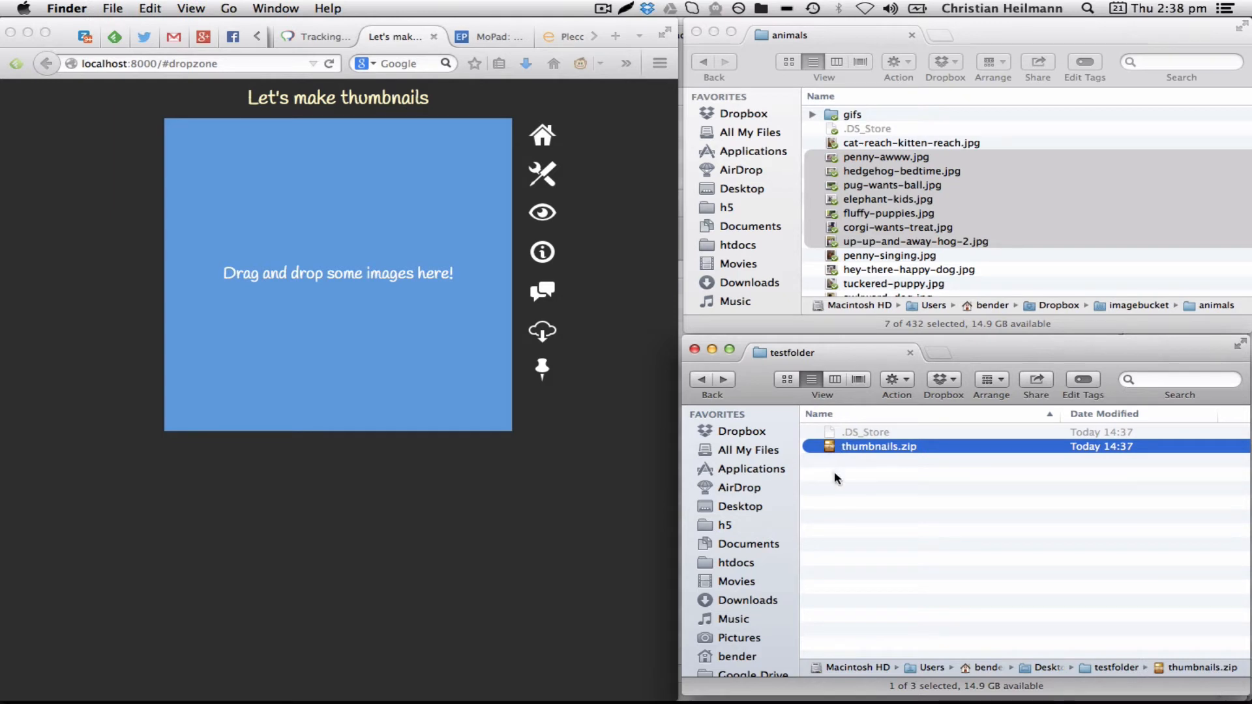
pyautogui.doubleClick(823, 448)
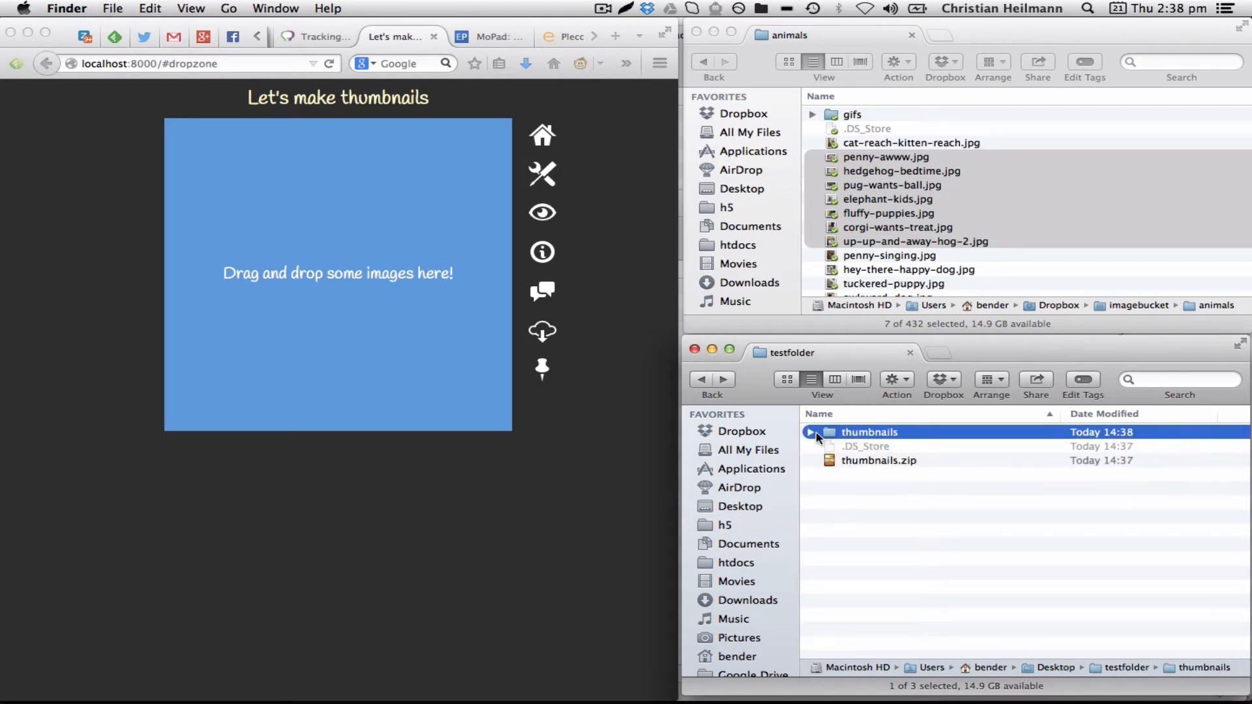
pyautogui.click(815, 434)
pyautogui.click(862, 447)
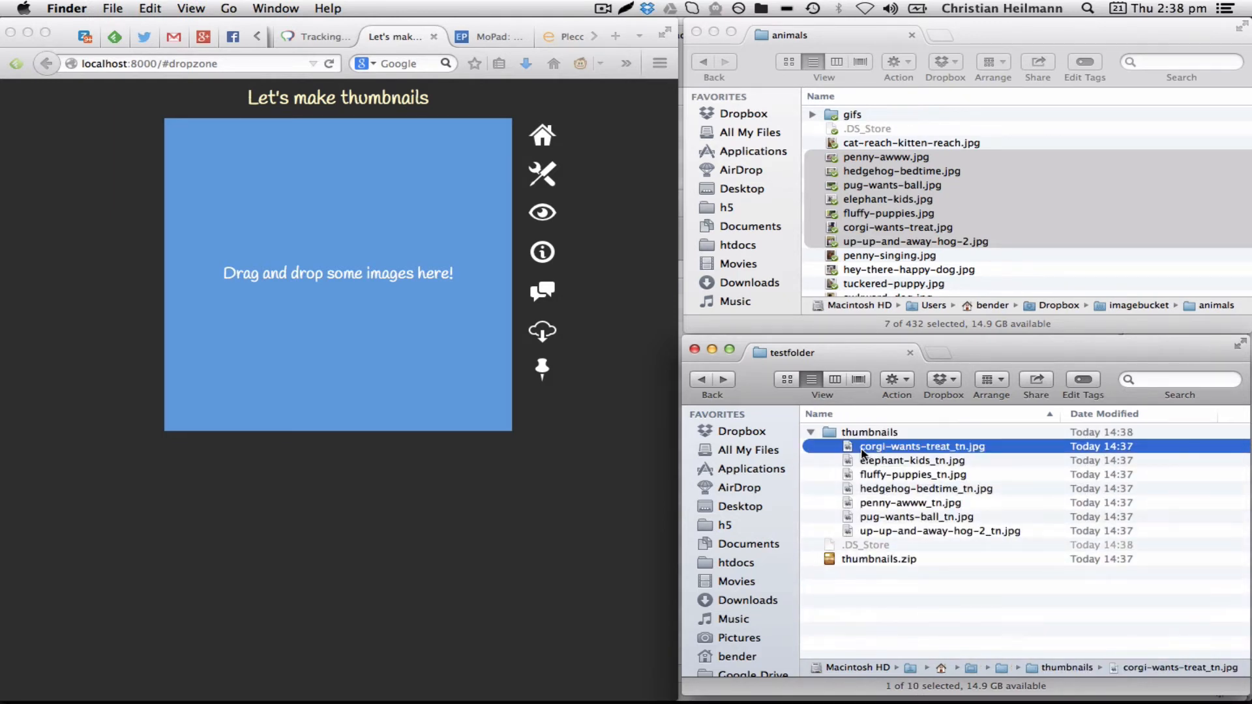
# Preview the new 100 × 100 thumbnails with Quick Look
pyautogui.press('space')
pyautogui.press('Down')
pyautogui.press('Down')
pyautogui.press('Down')
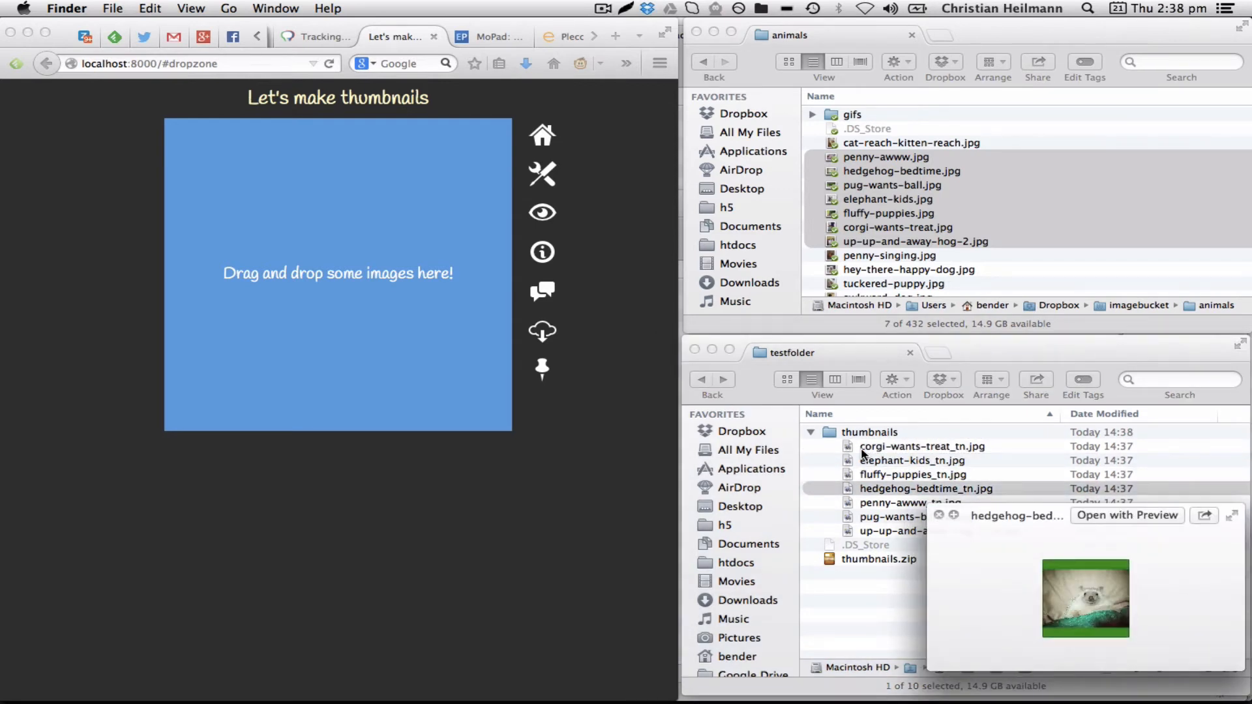
pyautogui.press('Down')
pyautogui.press('Down')
pyautogui.press('Up')
pyautogui.press('Up')
pyautogui.press('Up')
pyautogui.press('Up')
pyautogui.press('Up')
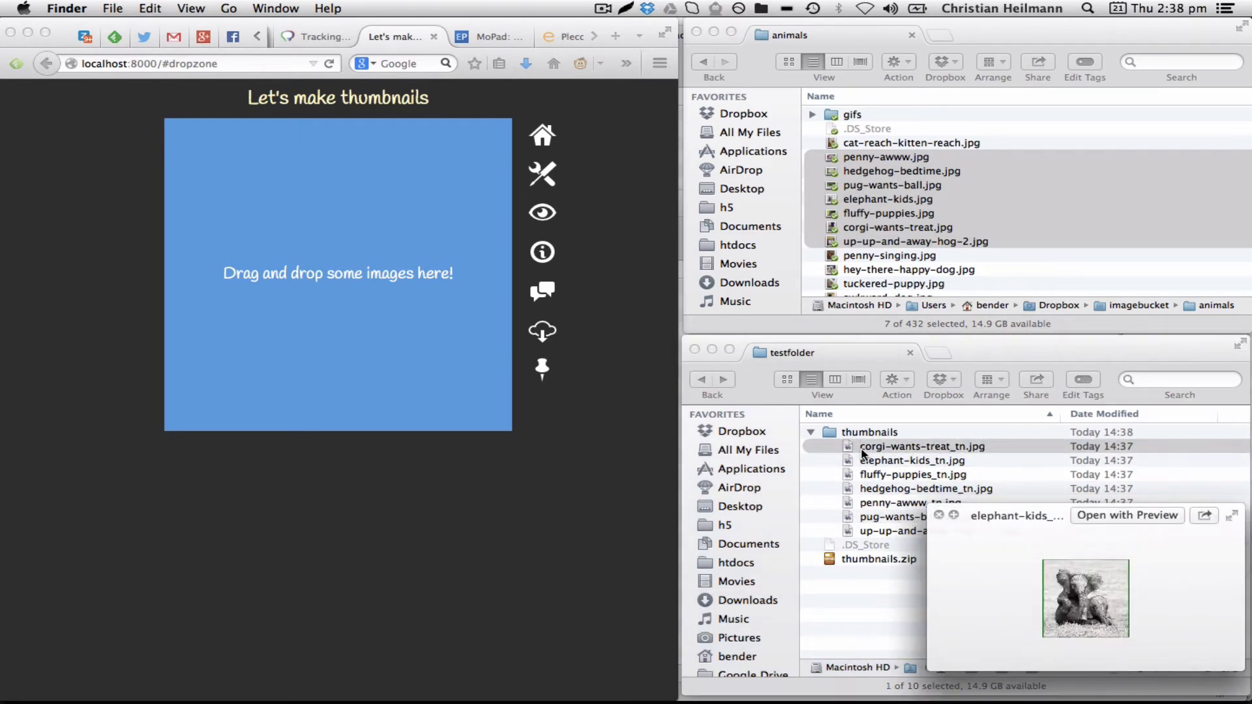
pyautogui.press('Up')
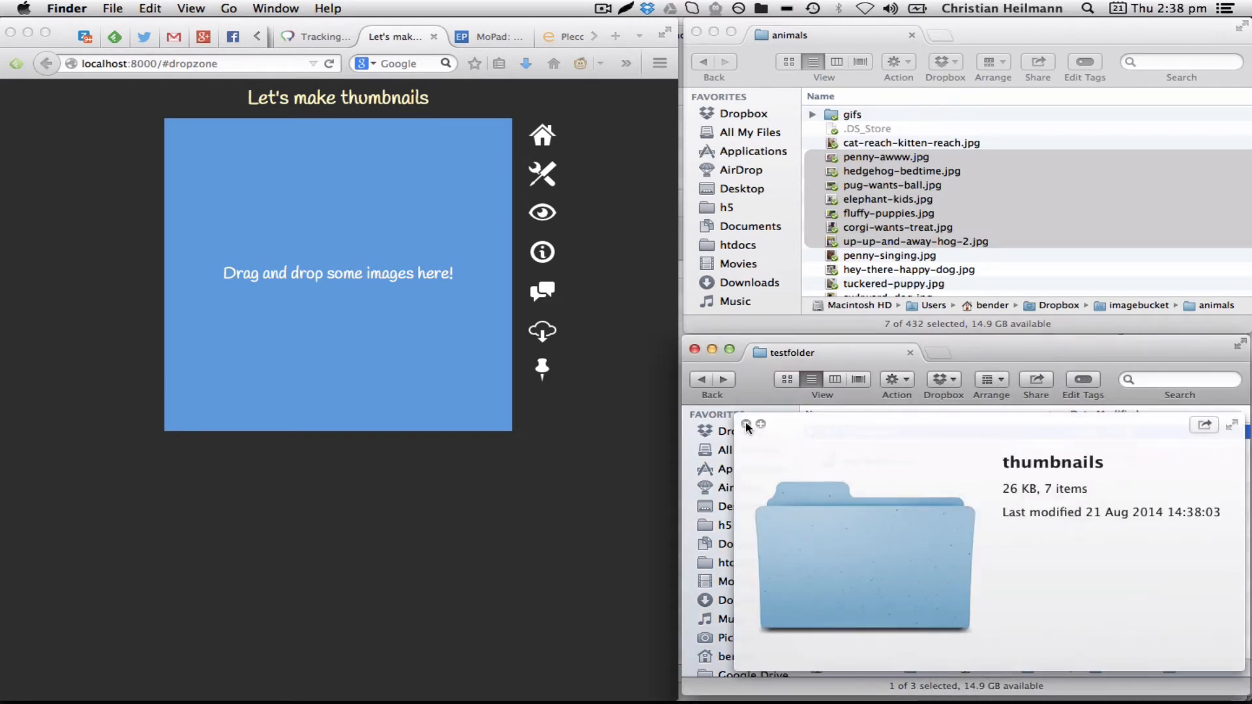
# Close the preview, select all items in testfolder and delete them
pyautogui.click(813, 433)
pyautogui.keyDown('shift'); pyautogui.click(828, 463); pyautogui.keyUp('shift')
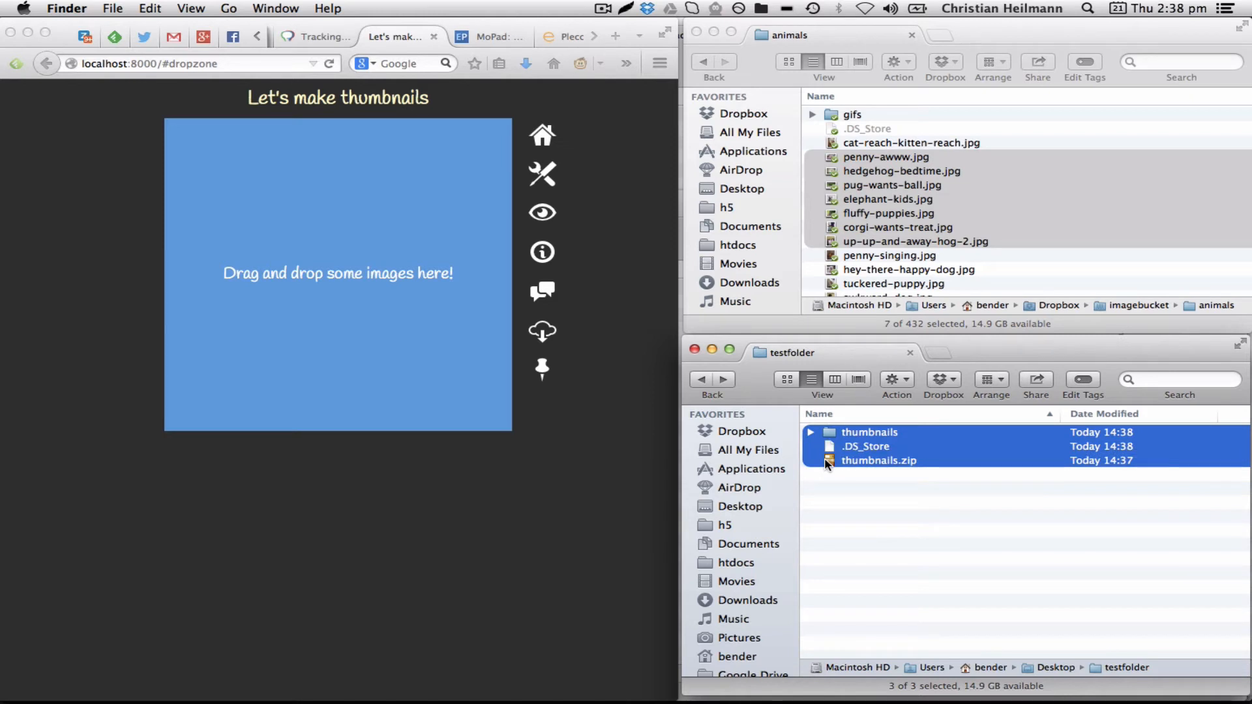
pyautogui.press('super+BackSpace')
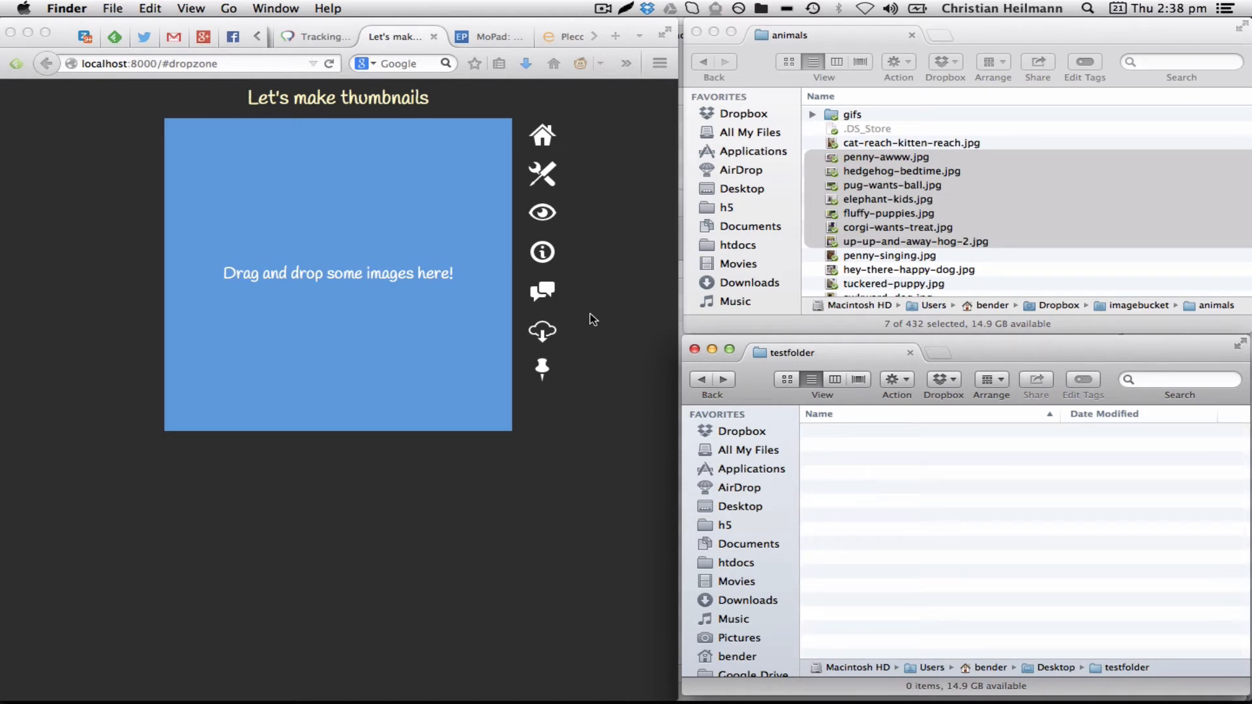
# Show the thumbnail list, then drop penny-singing.jpg, hey-there-happy-dog.jpg and tuckered-puppy.jpg from the animals folder onto the dropzone
pyautogui.click(567, 220)
pyautogui.click(542, 215)
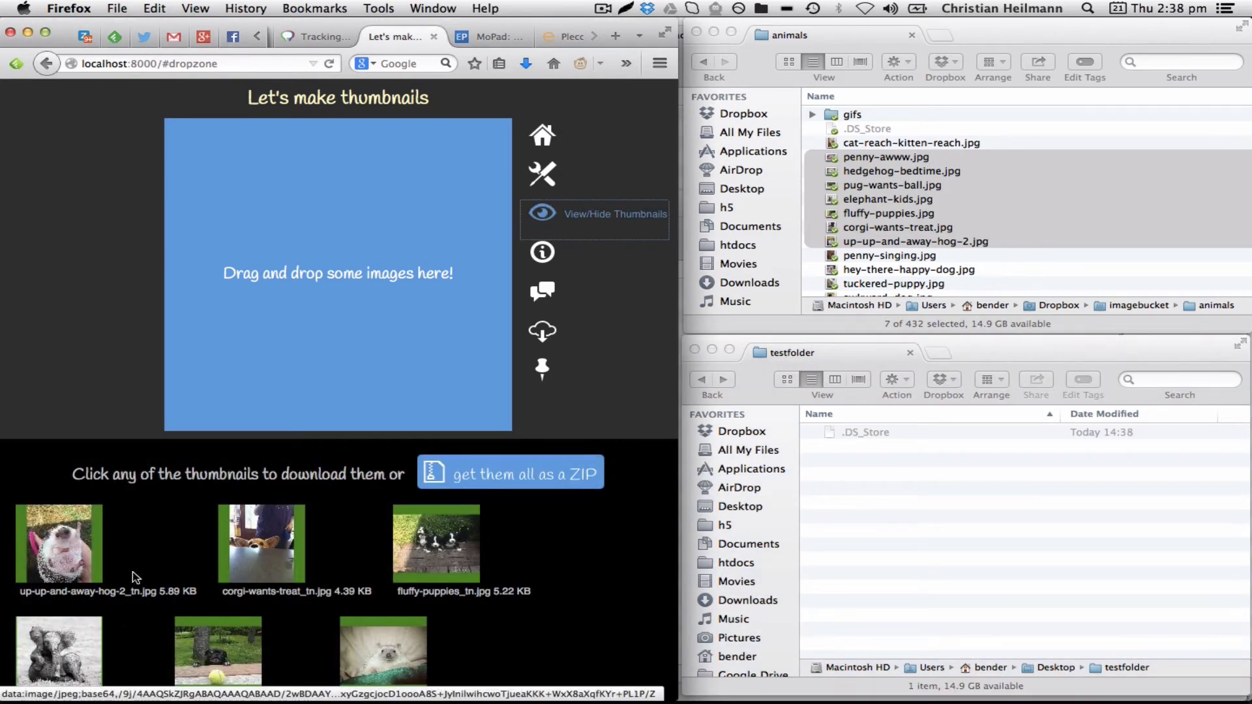
pyautogui.click(982, 267)
pyautogui.click(943, 256)
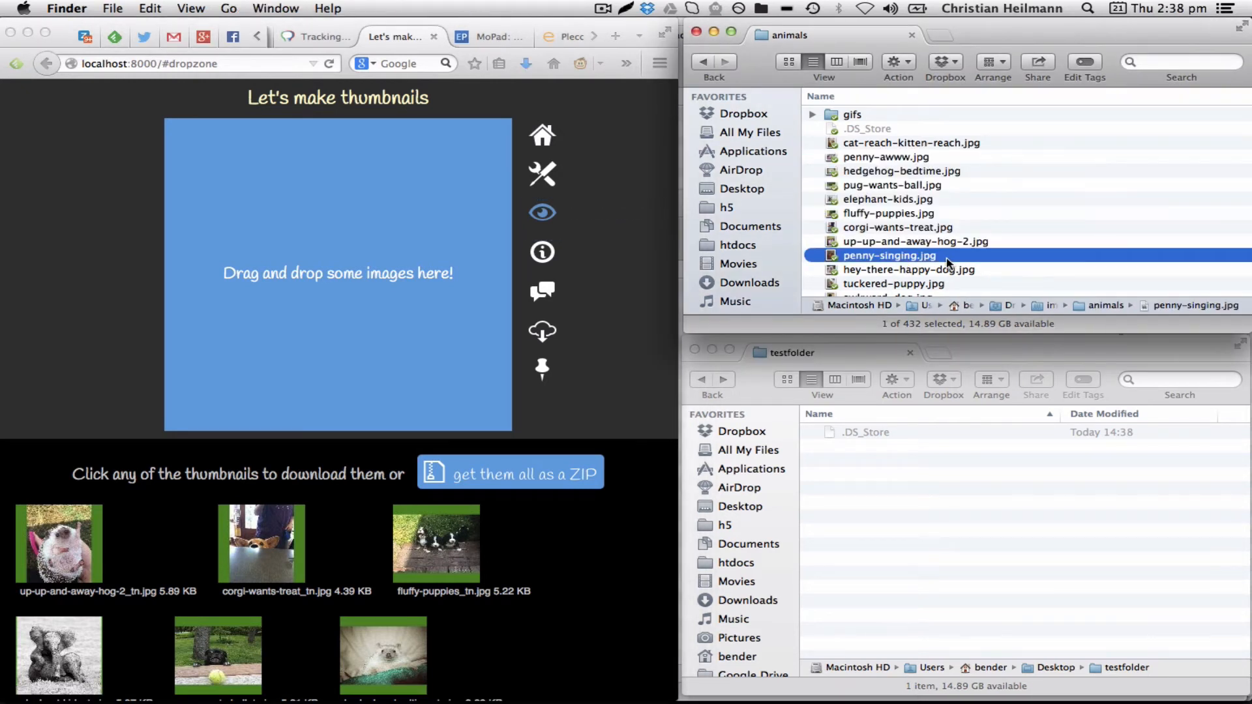
pyautogui.click(1000, 283)
pyautogui.keyDown('shift'); pyautogui.click(851, 258); pyautogui.keyUp('shift')
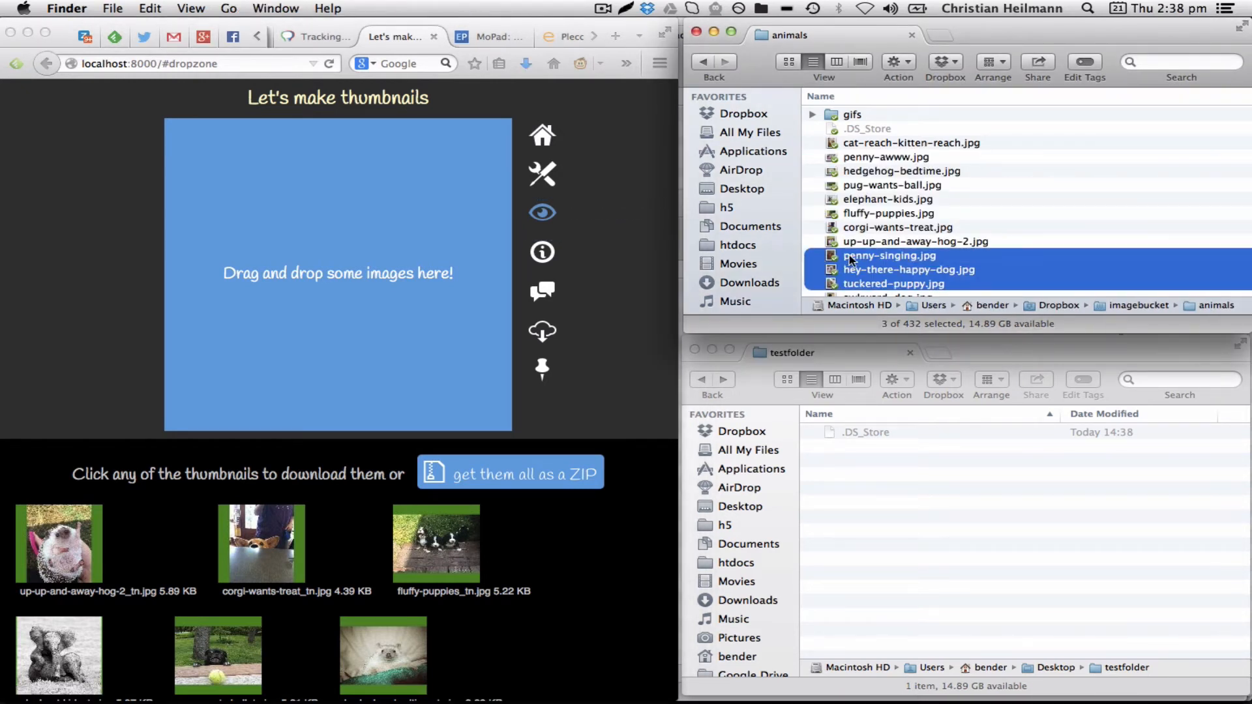
pyautogui.moveTo(851, 259); pyautogui.dragTo(399, 209)
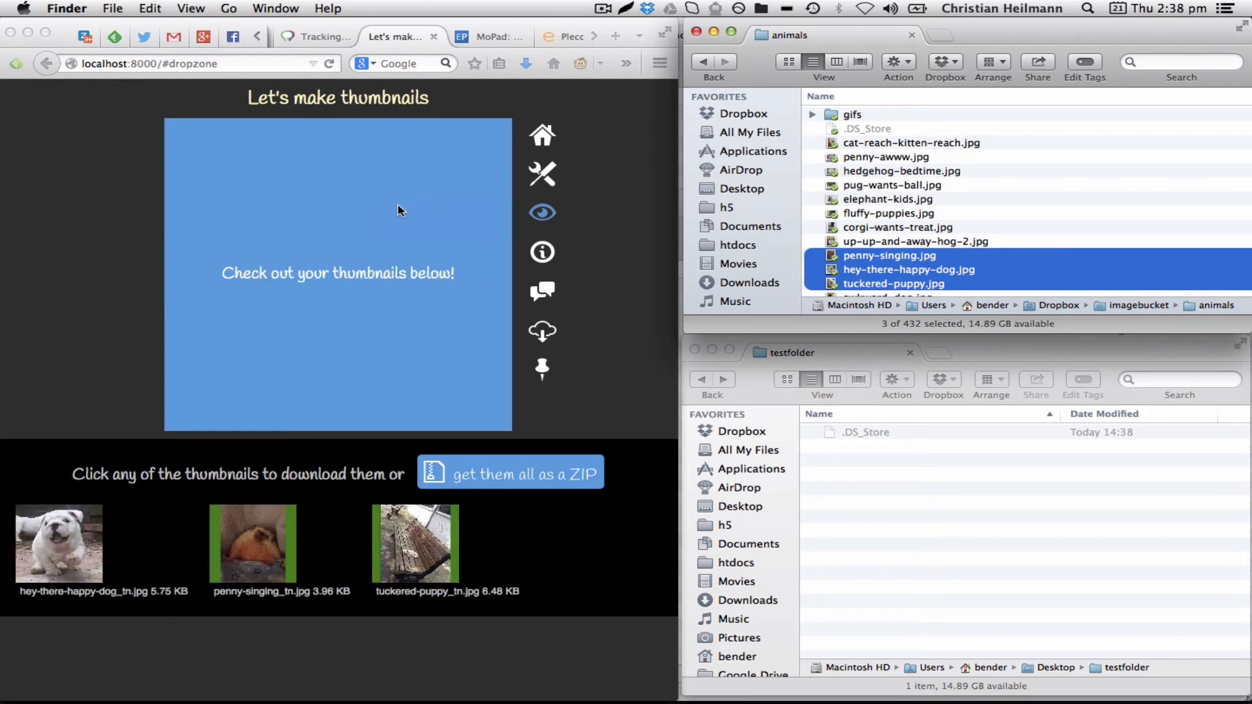
# Open the download dialog for the hey-there-happy-dog thumbnail and cancel it
pyautogui.click(65, 533)
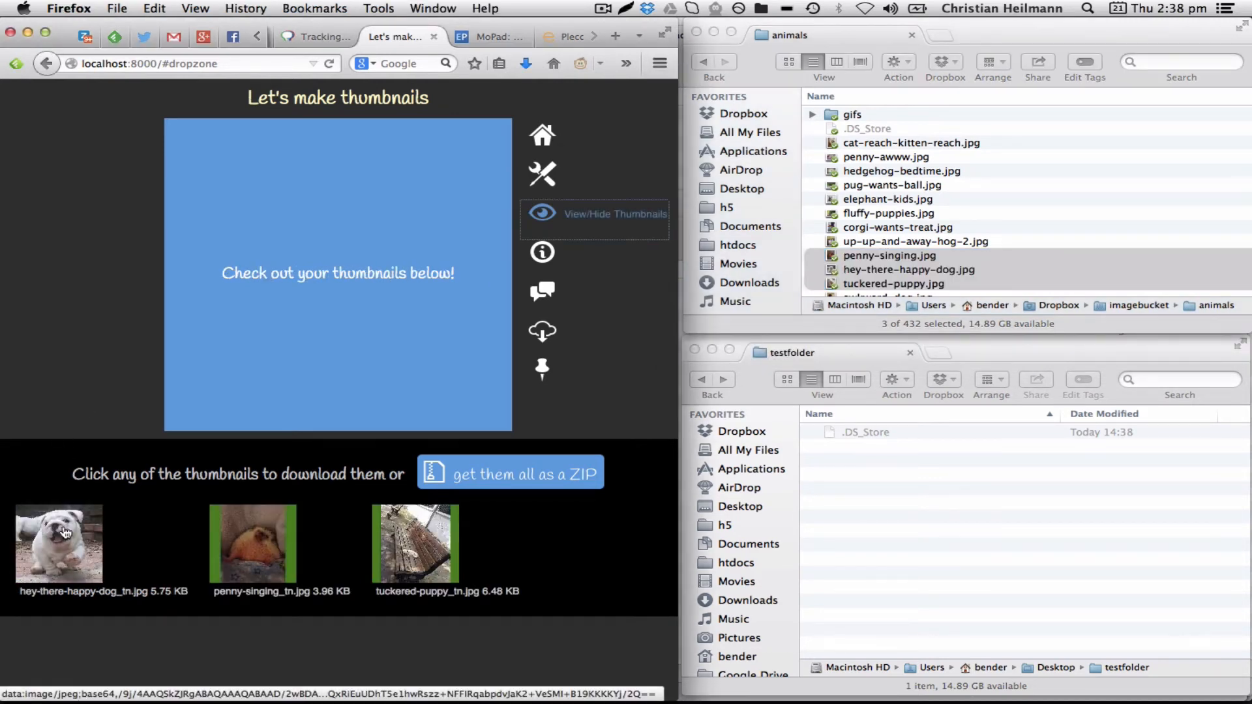
pyautogui.click(65, 533)
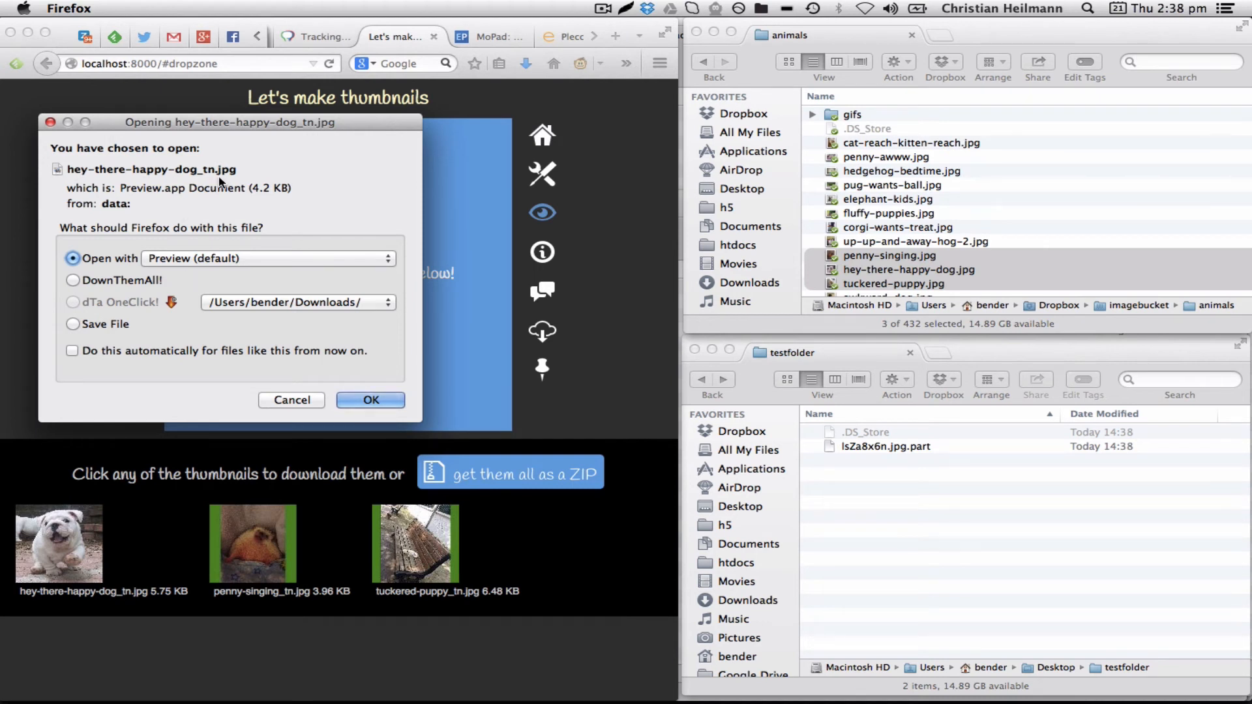
pyautogui.click(301, 399)
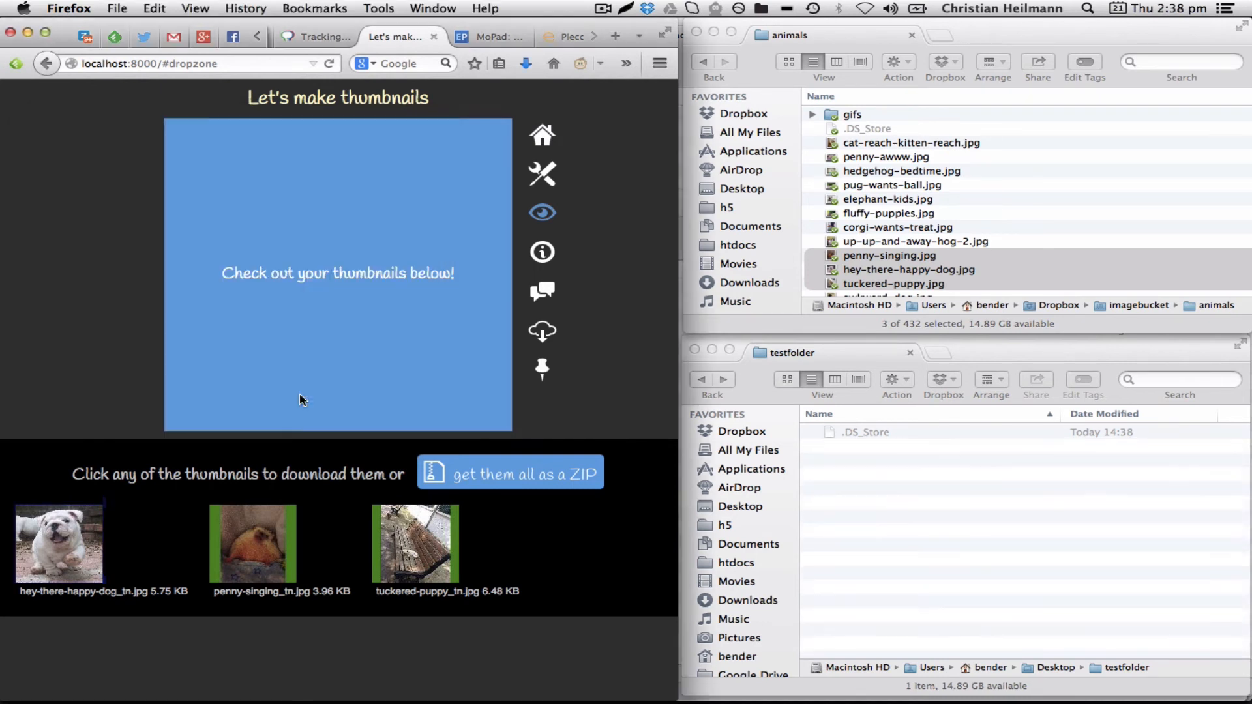
# Download all thumbnails as a ZIP and open the thumbnail maker in its small pinned window
pyautogui.click(524, 480)
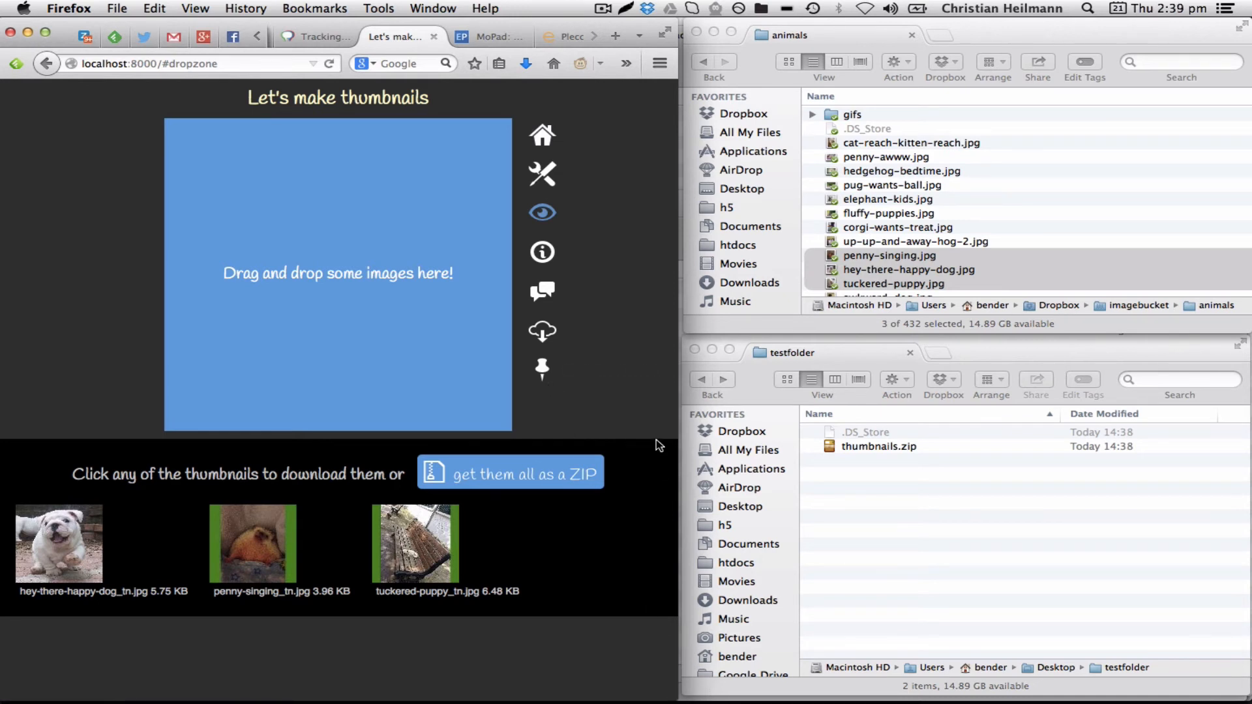
pyautogui.click(544, 371)
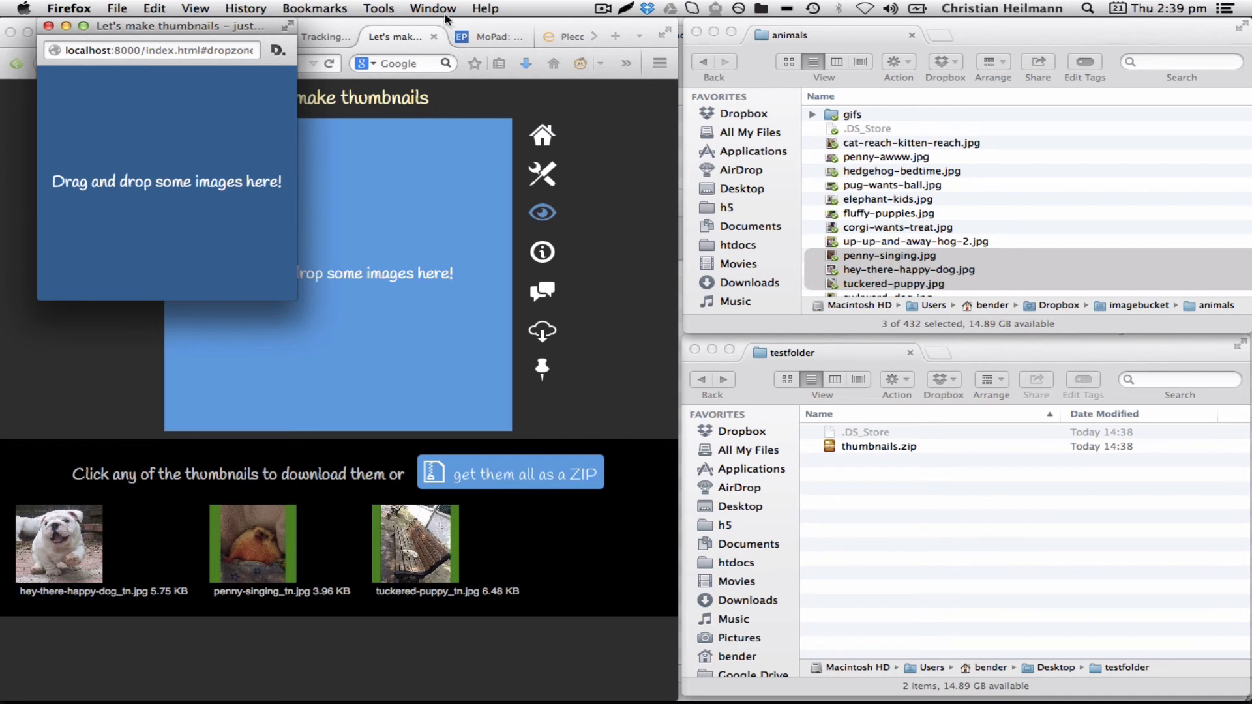
# Bring up a larger animals window, select elephant-kids.jpg through hey-there-happy-dog.jpg and drop them onto the pinned window
pyautogui.click(977, 40)
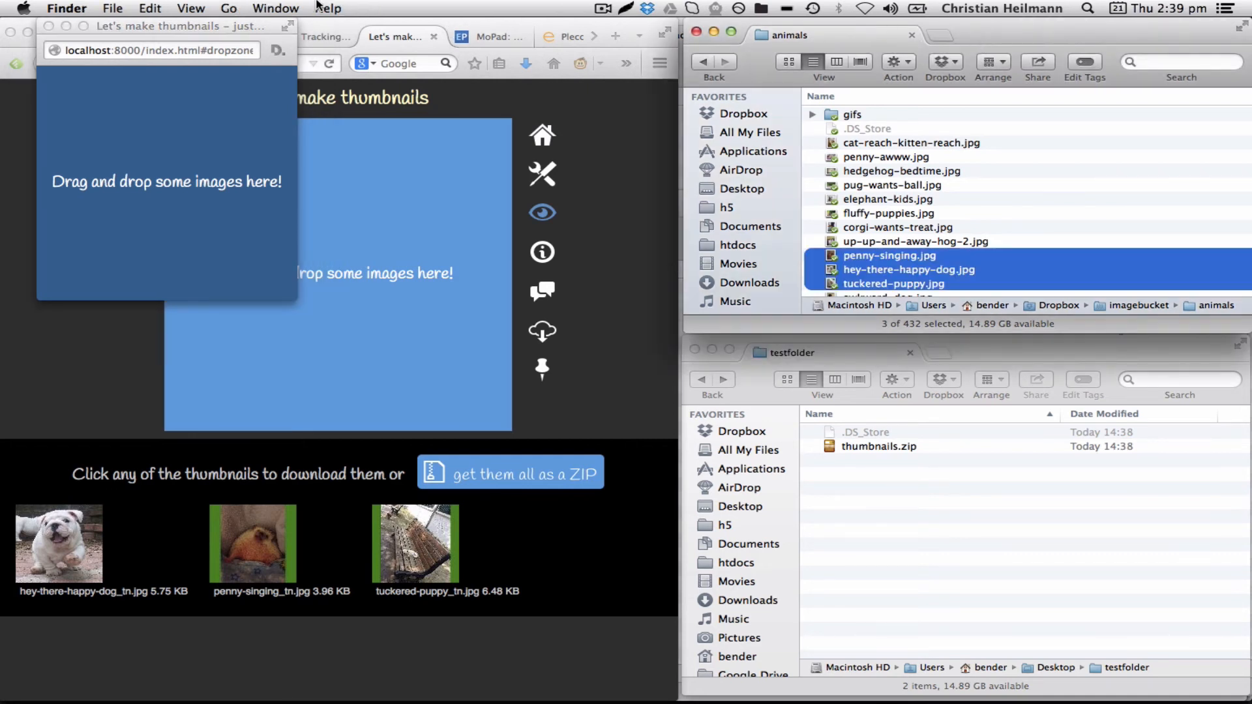
pyautogui.click(291, 10)
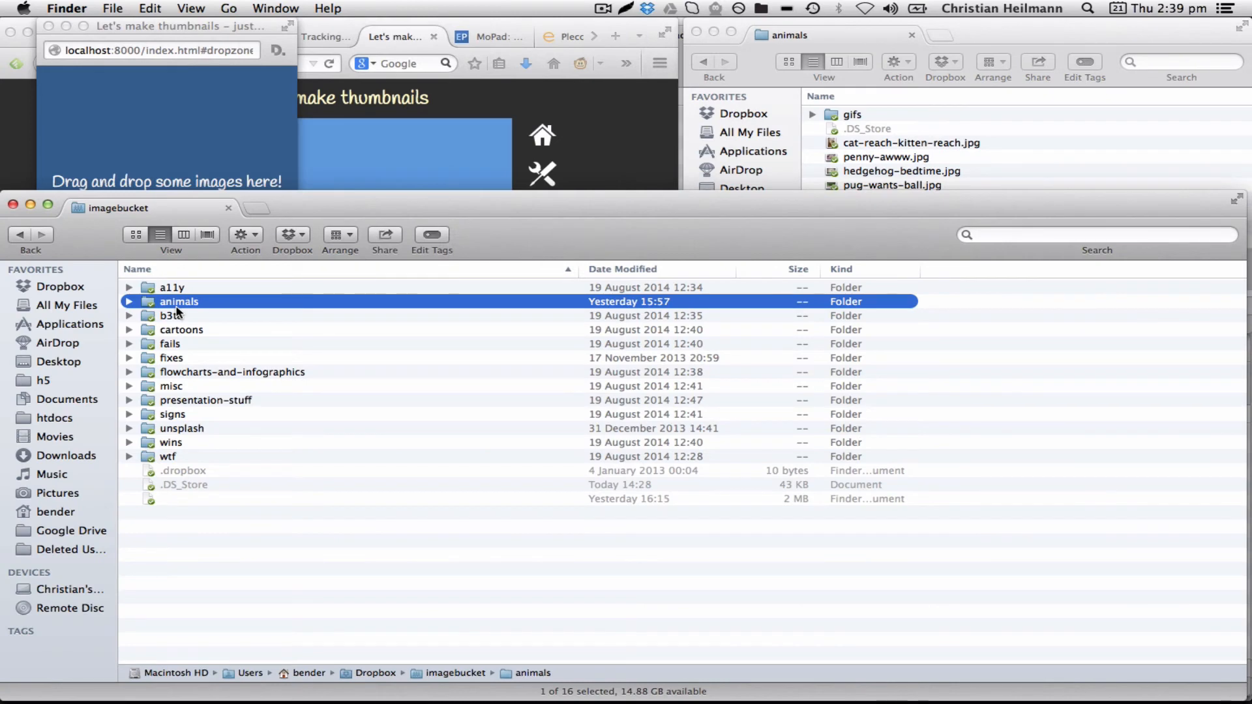
pyautogui.doubleClick(177, 302)
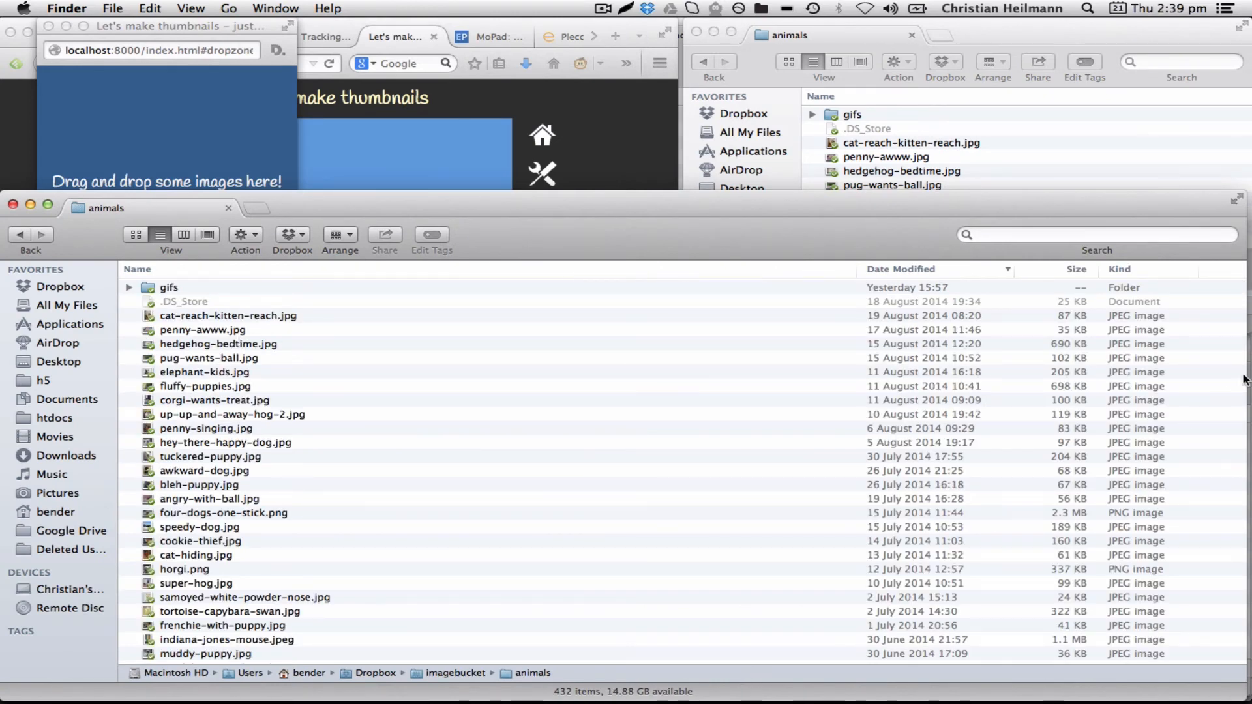
pyautogui.moveTo(1240, 378); pyautogui.dragTo(683, 391)
pyautogui.moveTo(290, 373); pyautogui.dragTo(287, 443)
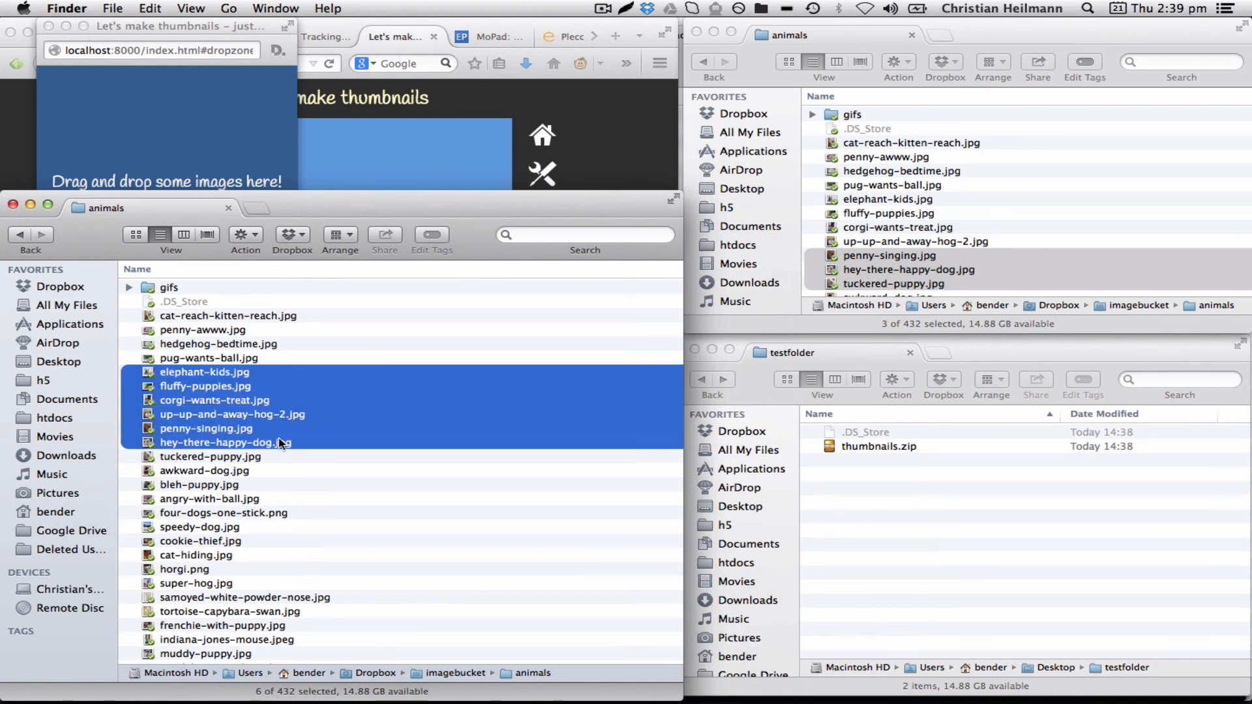
pyautogui.moveTo(215, 406); pyautogui.dragTo(160, 173)
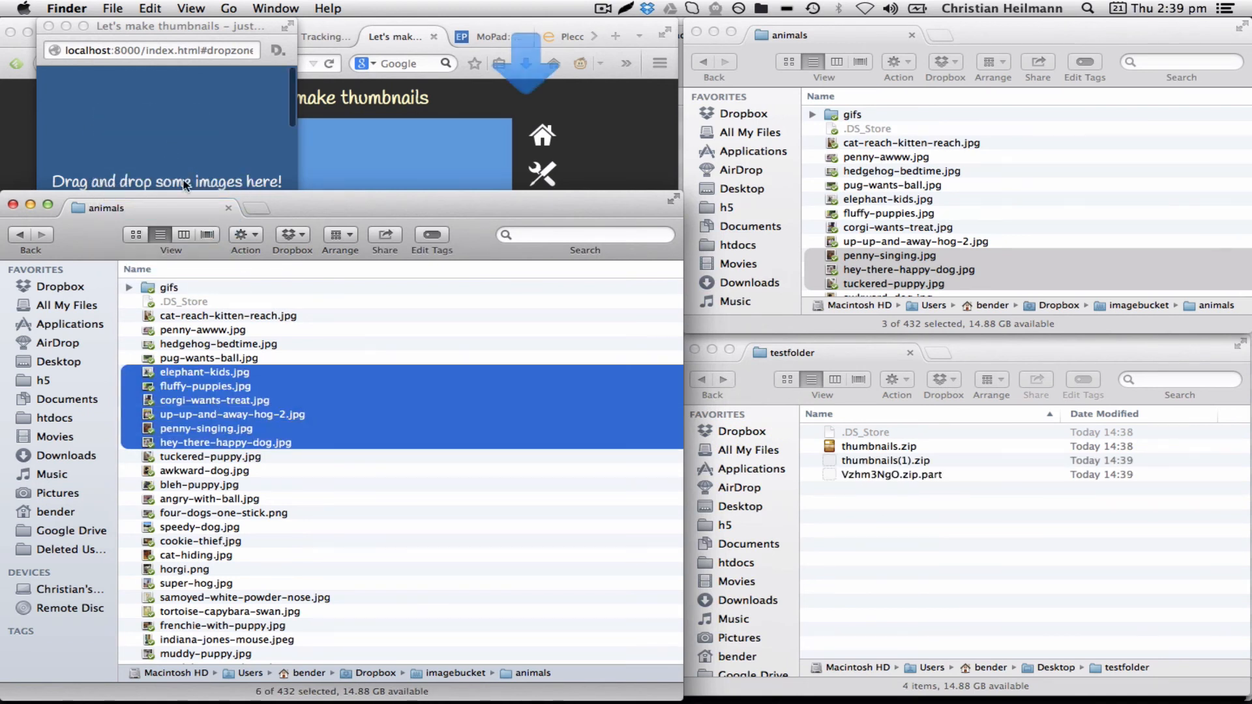
# Try dropping four-dogs-one-stick.png, speedy-dog.jpg and cookie-thief.jpg onto the pinned window, then close it and the large animals window
pyautogui.click(303, 485)
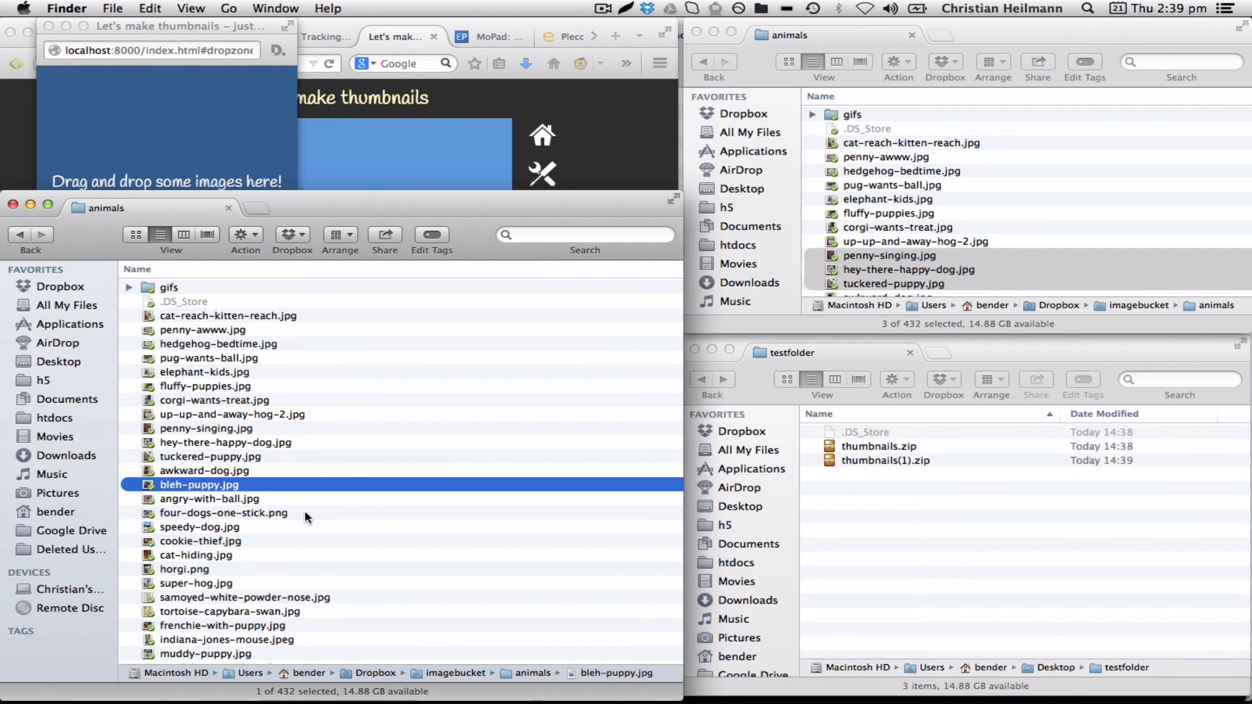
pyautogui.moveTo(294, 514); pyautogui.dragTo(194, 129)
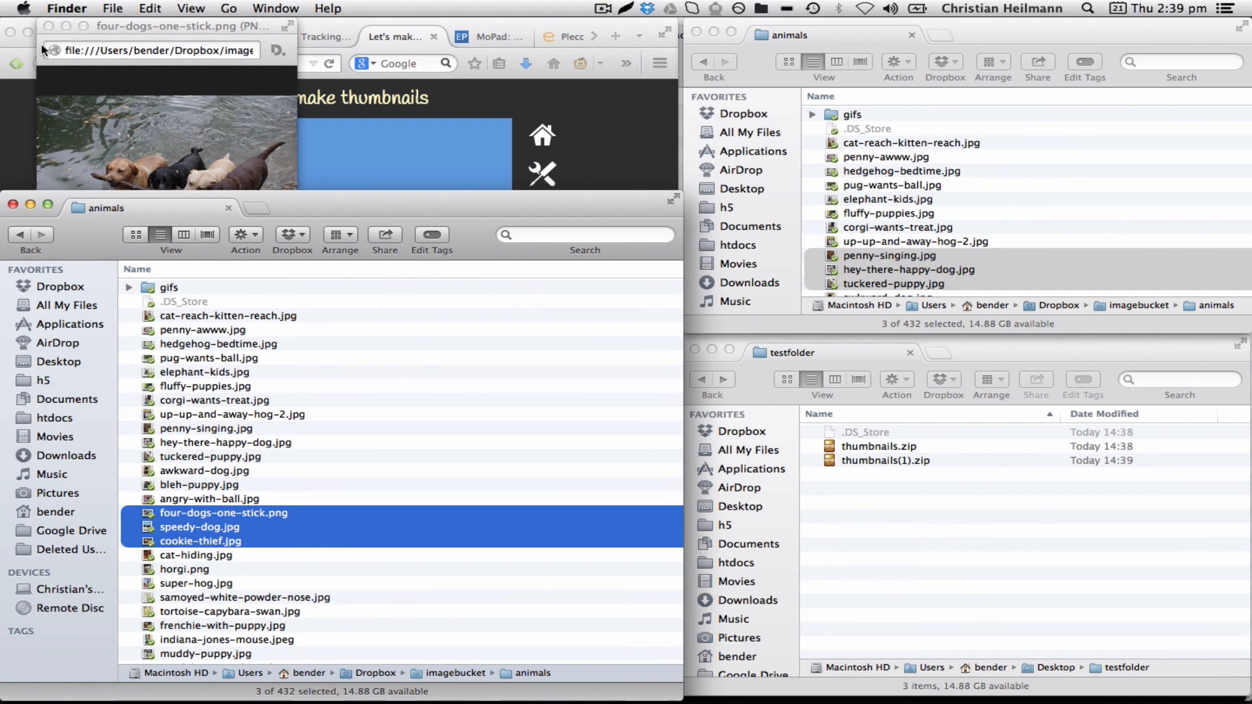
pyautogui.click(48, 27)
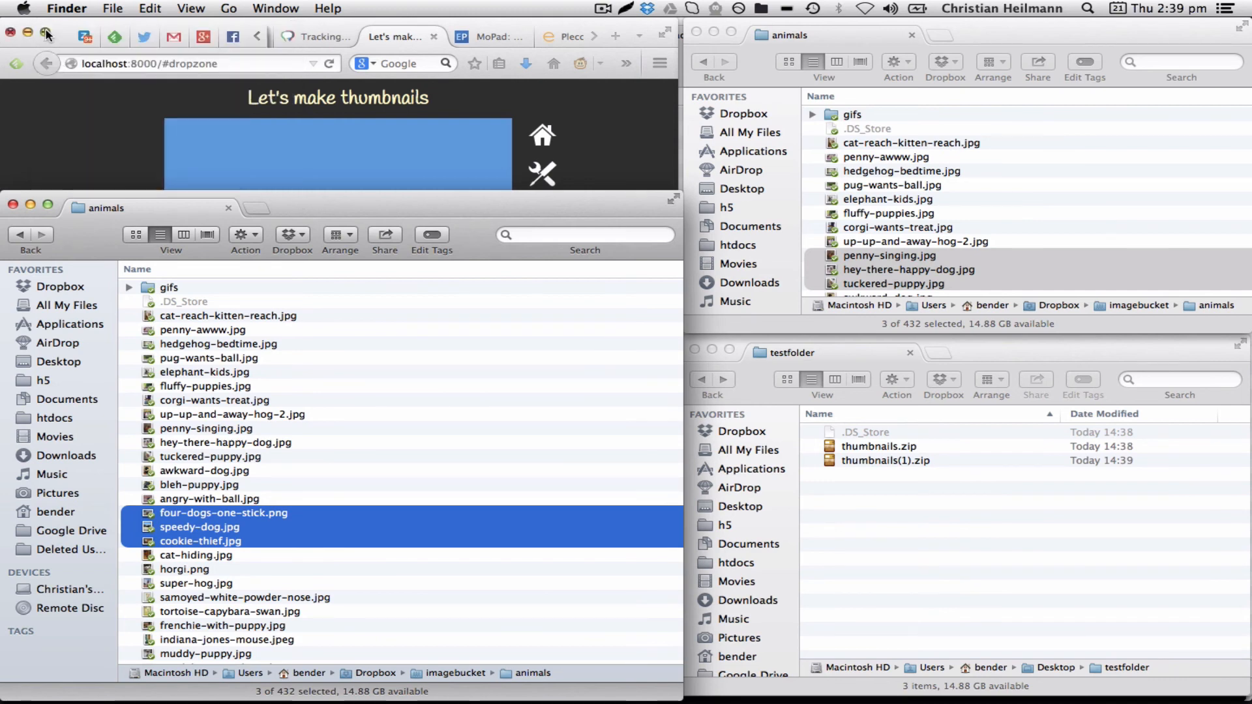
pyautogui.click(12, 204)
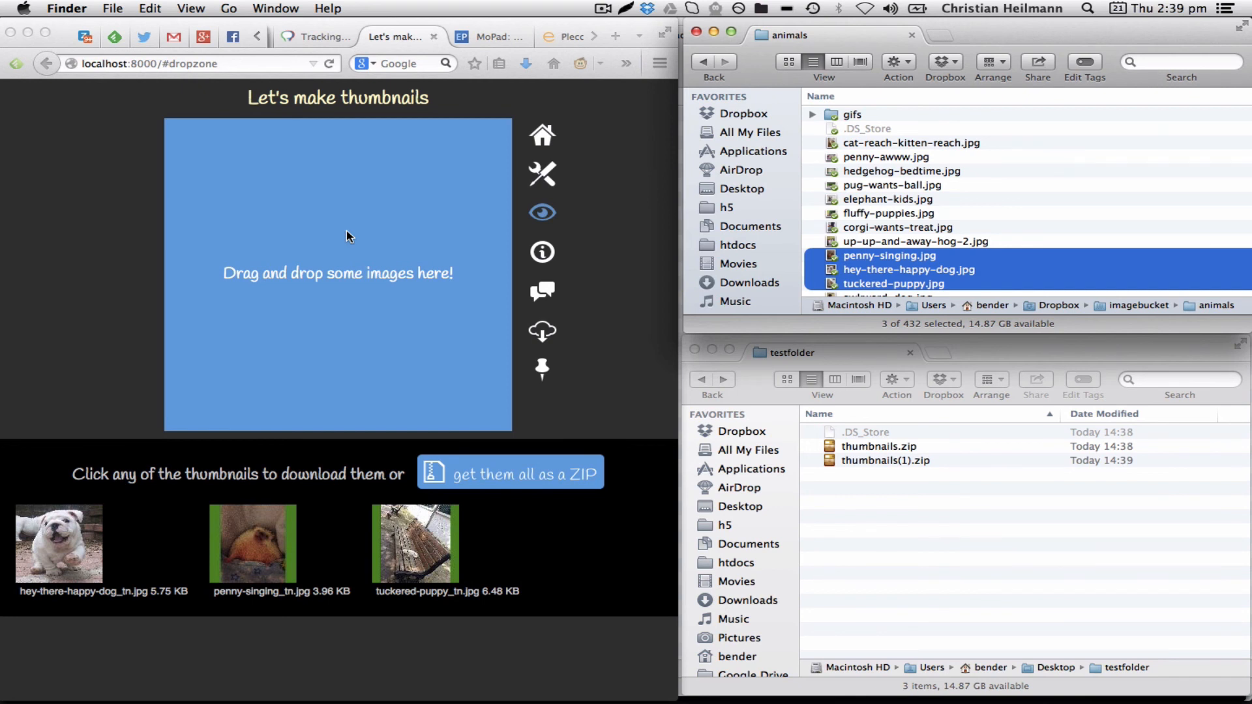
# Reload the thumbnail maker page and open its options panel
pyautogui.click(253, 65)
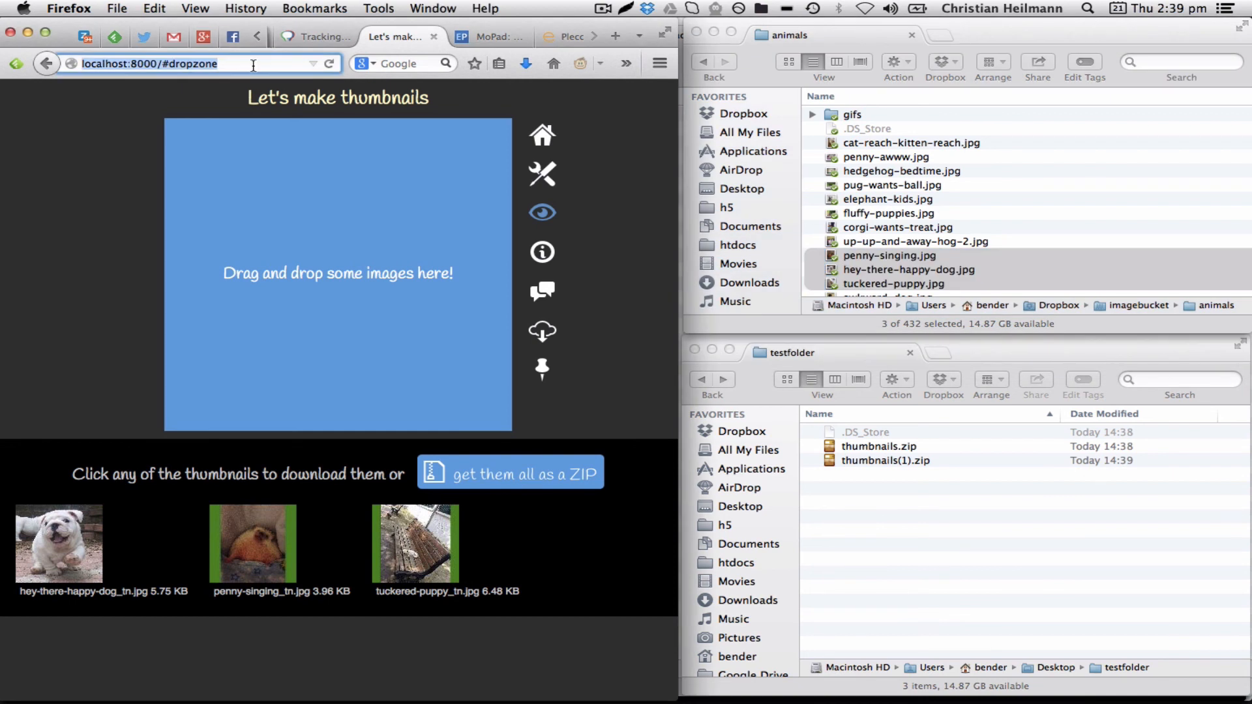
pyautogui.press('Return')
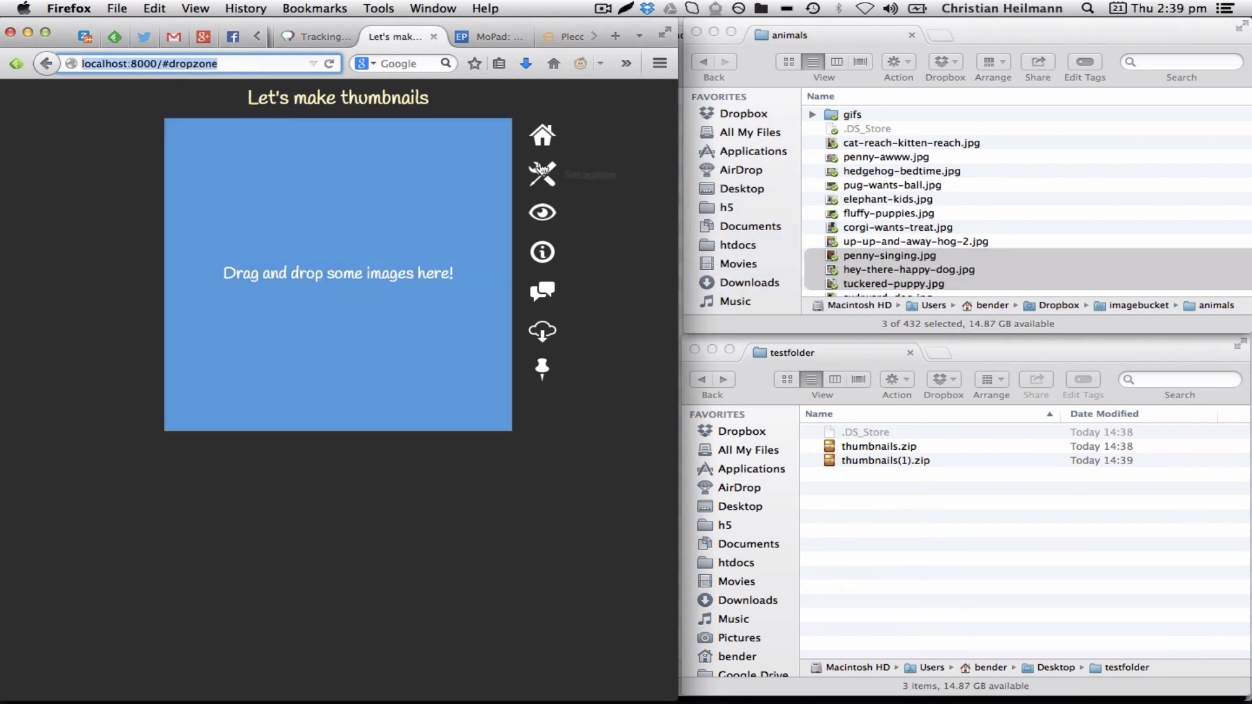
pyautogui.click(541, 172)
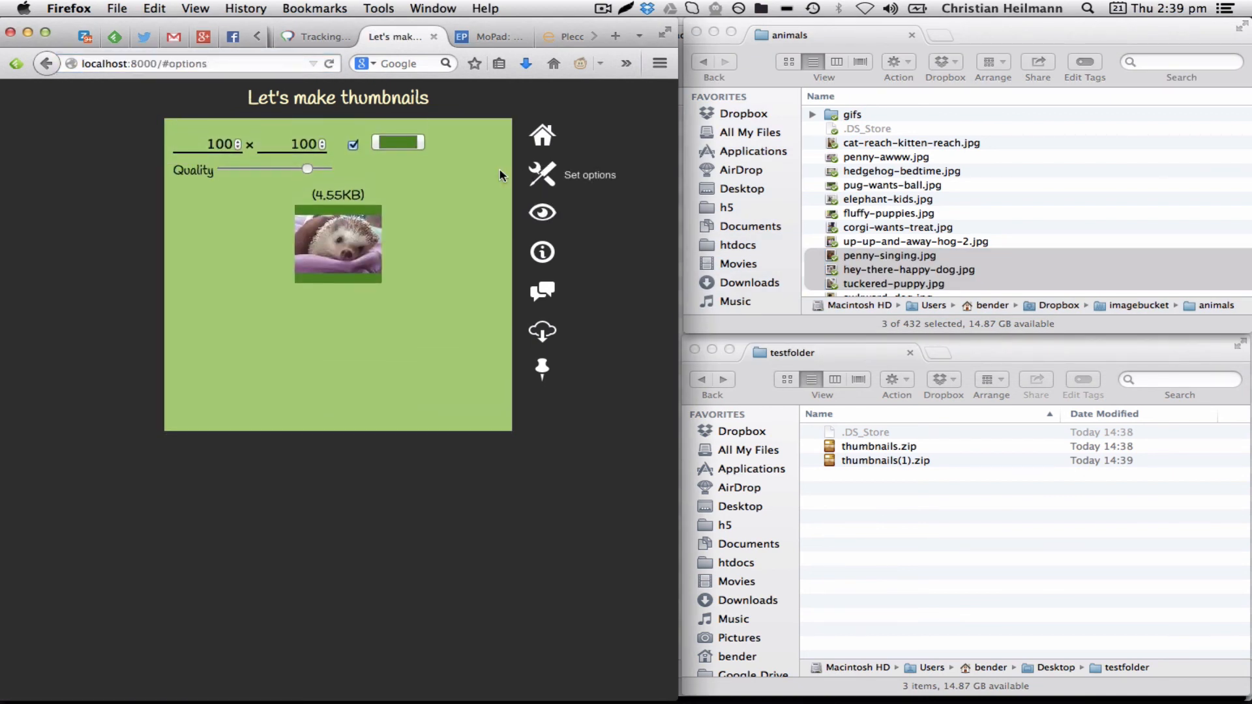